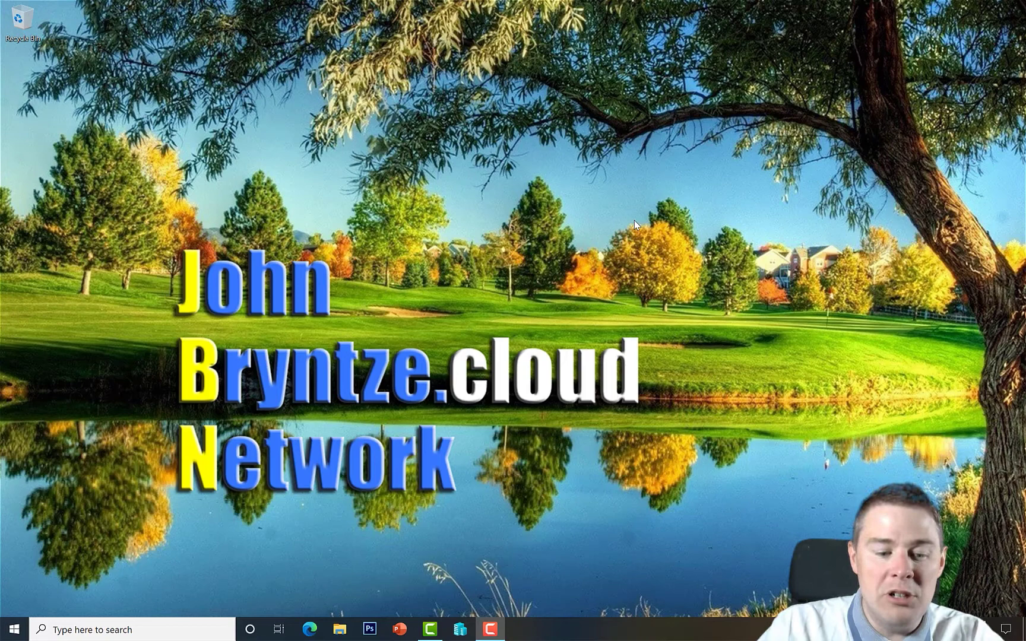
- Create a folder named _Intune at the root of C: and sort by name so it lists first
{"action": "key", "text": "super+e"}
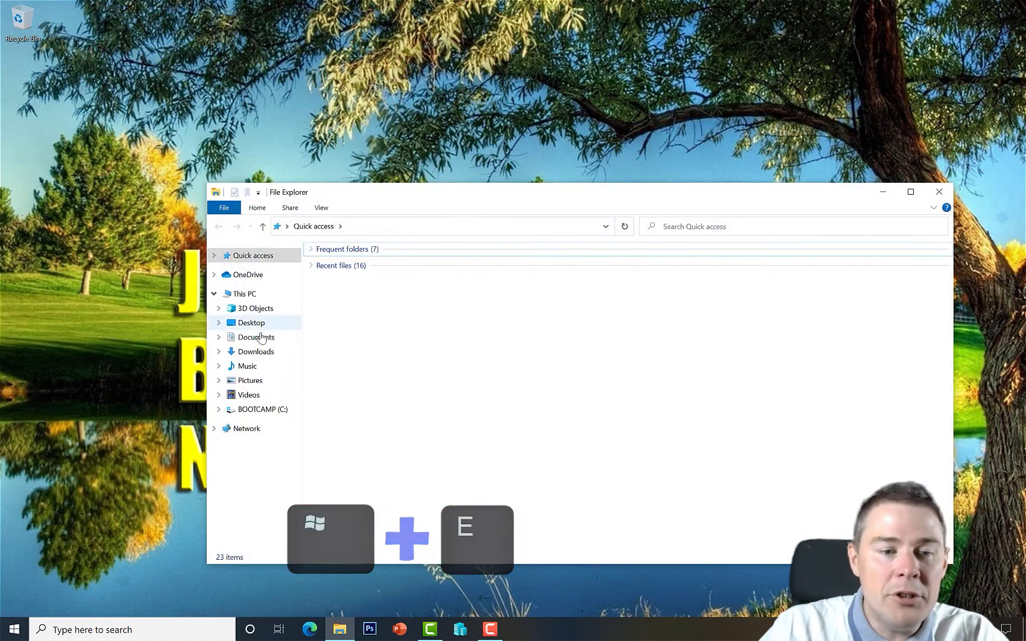
{"action": "left_click", "coordinate": [257, 410]}
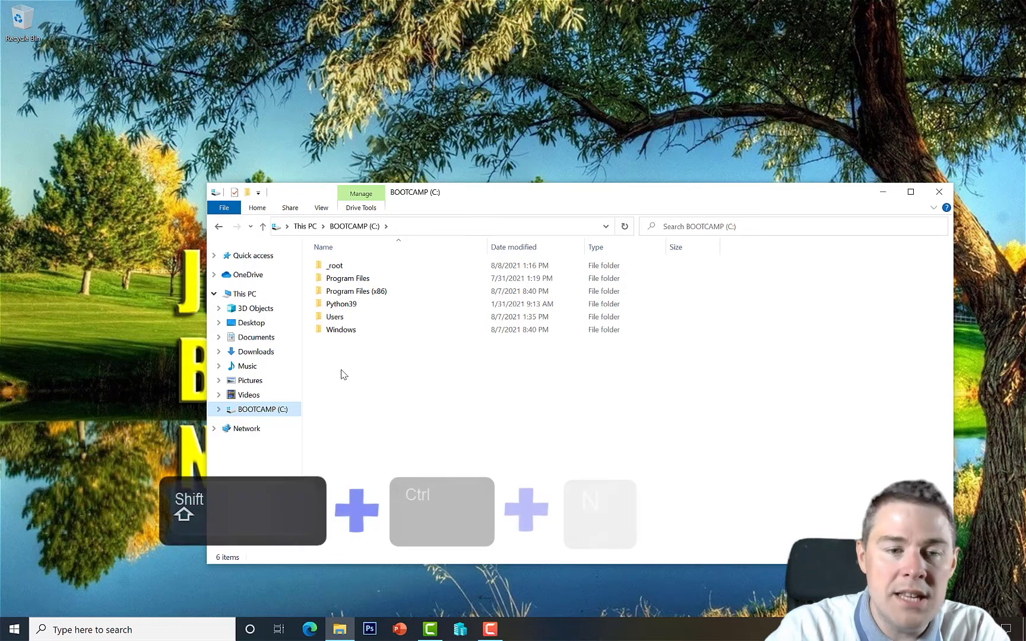
{"action": "key", "text": "ctrl+shift+n"}
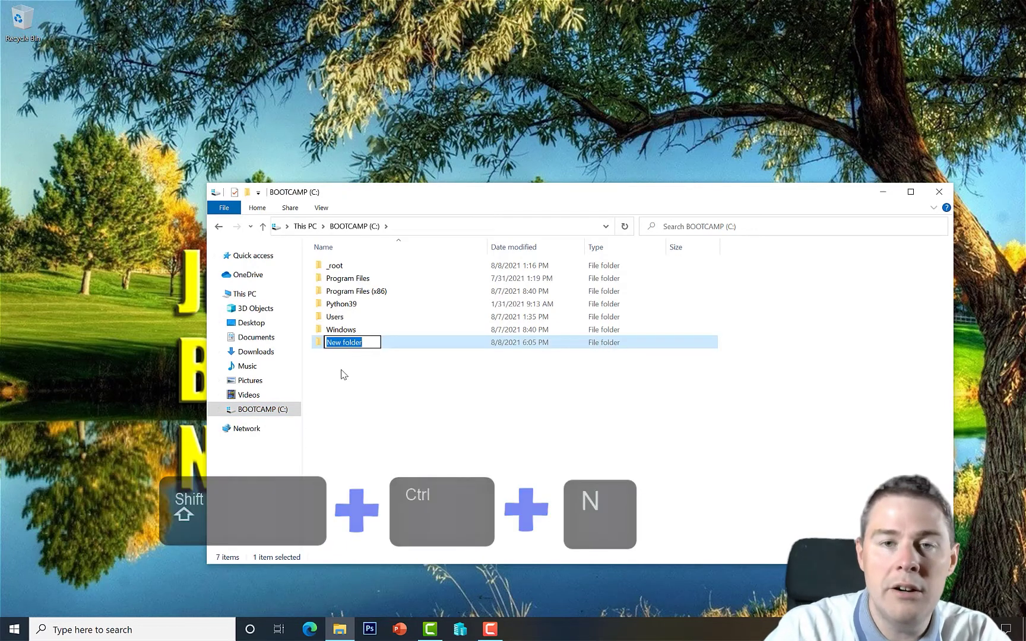
{"action": "key", "text": "BackSpace"}
{"action": "type", "text": "_Intune"}
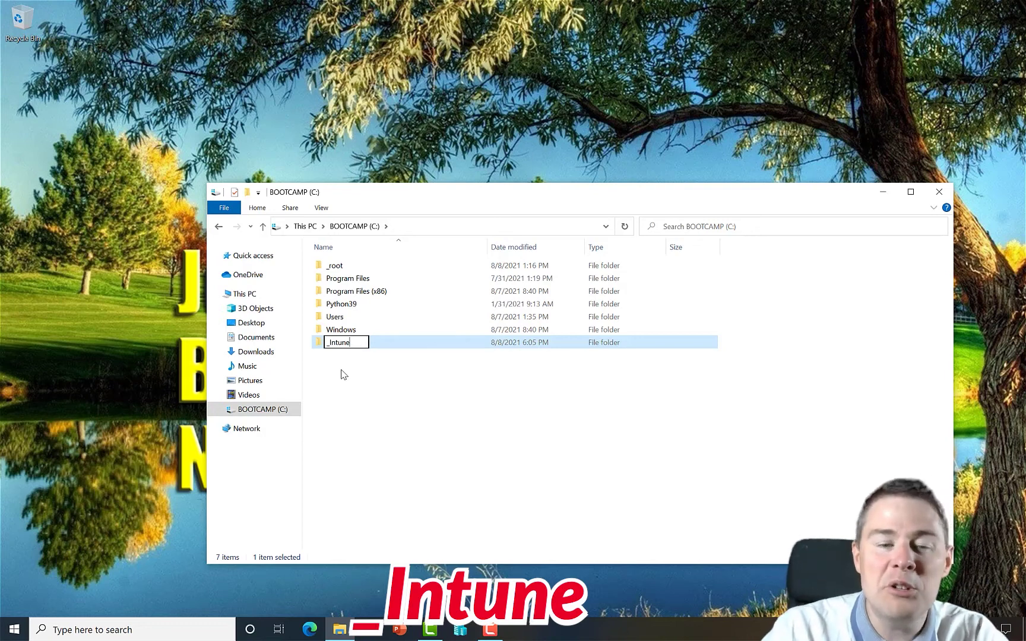
{"action": "key", "text": "Return"}
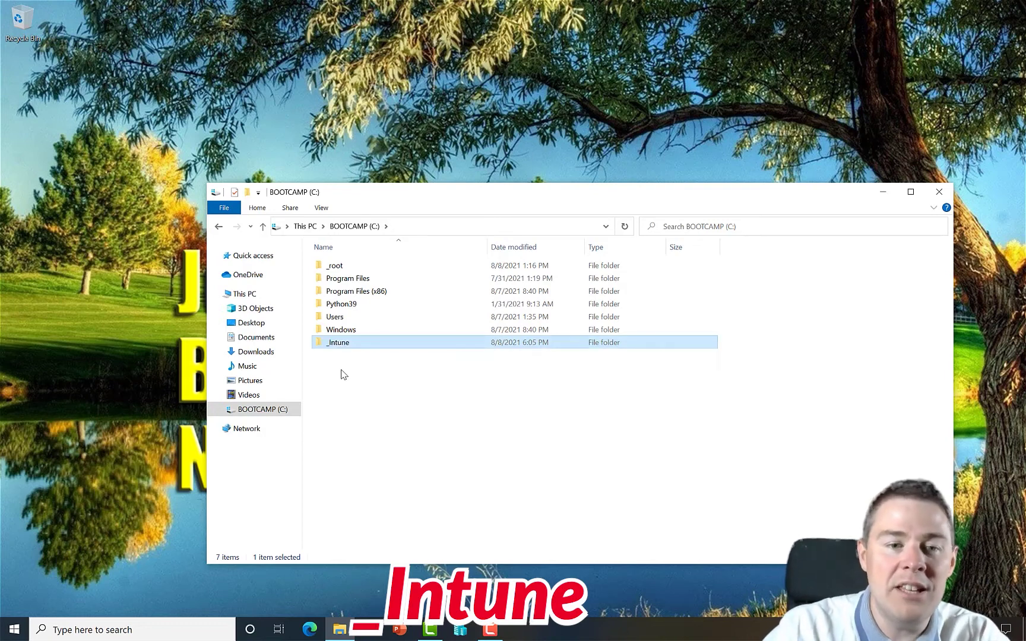
{"action": "left_click", "coordinate": [355, 248]}
{"action": "left_click", "coordinate": [355, 249]}
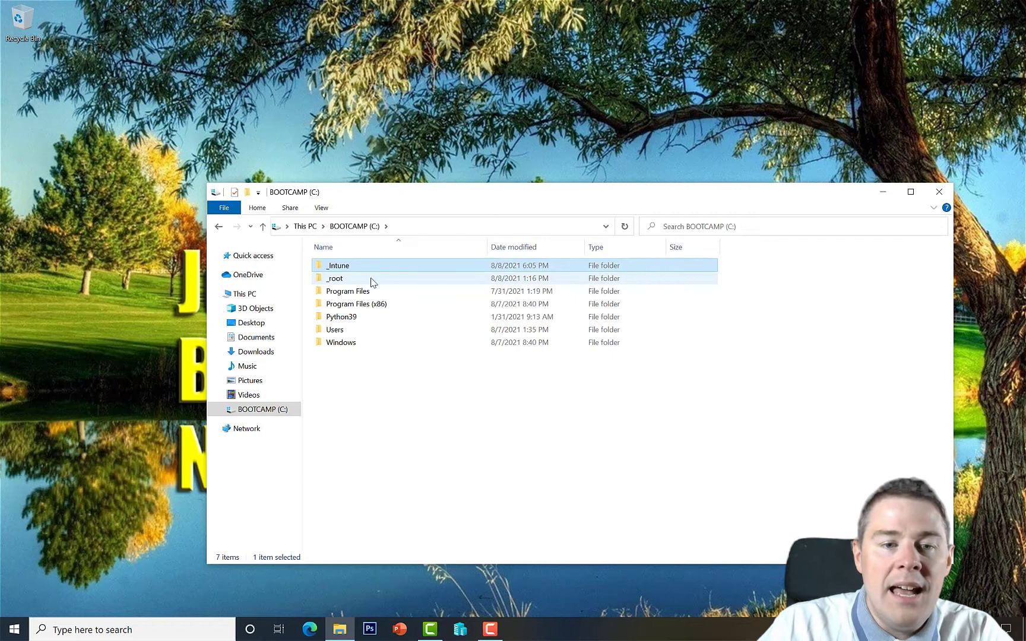
- Inside _Intune, create a subfolder named _Template and open it
{"action": "double_click", "coordinate": [341, 270]}
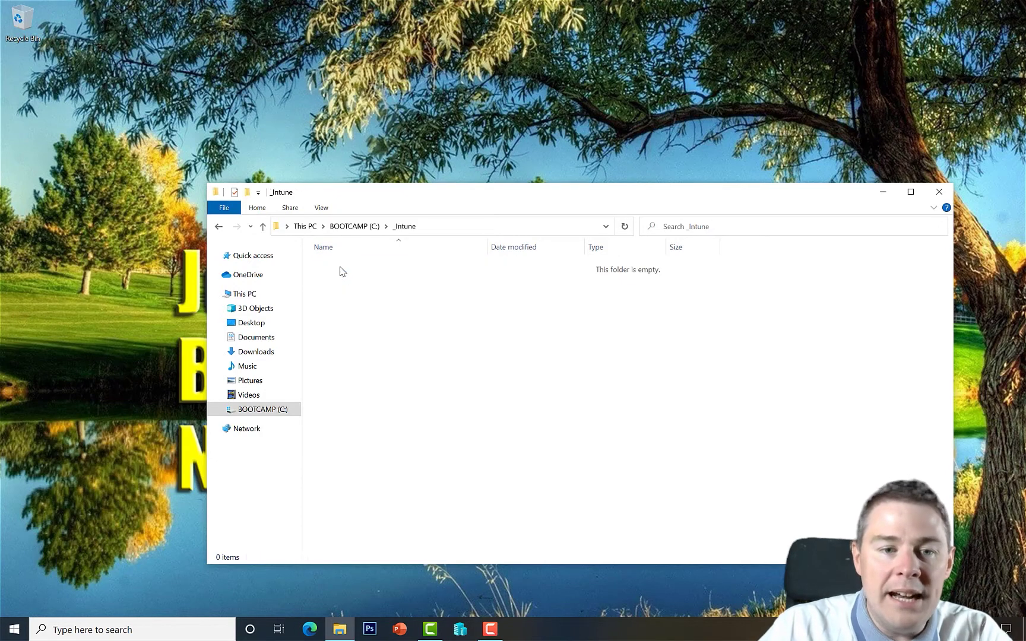
{"action": "left_click", "coordinate": [259, 210]}
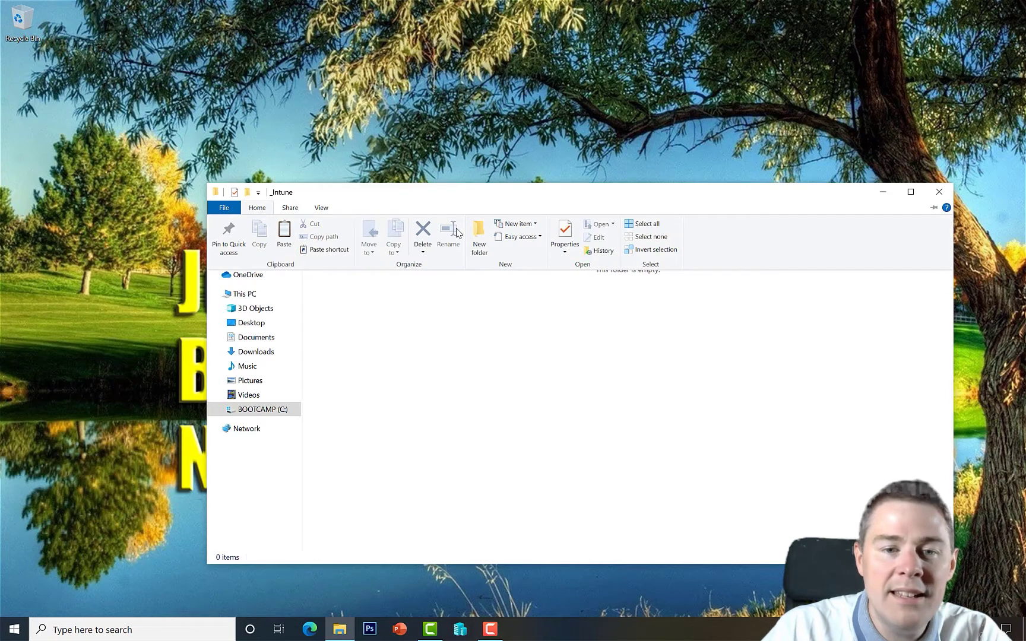
{"action": "left_click", "coordinate": [479, 237]}
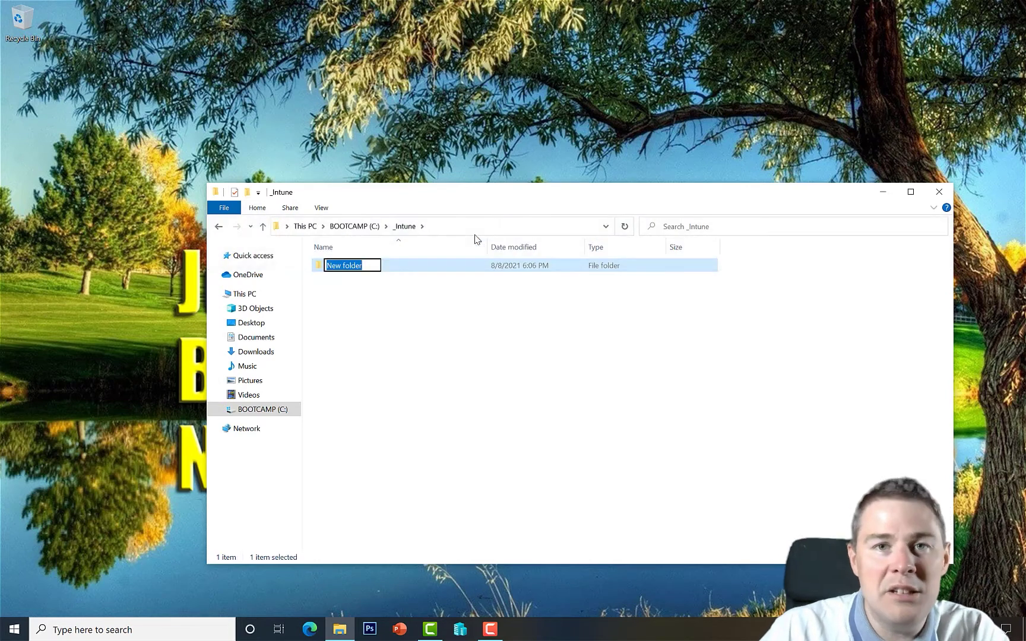
{"action": "type", "text": "_"}
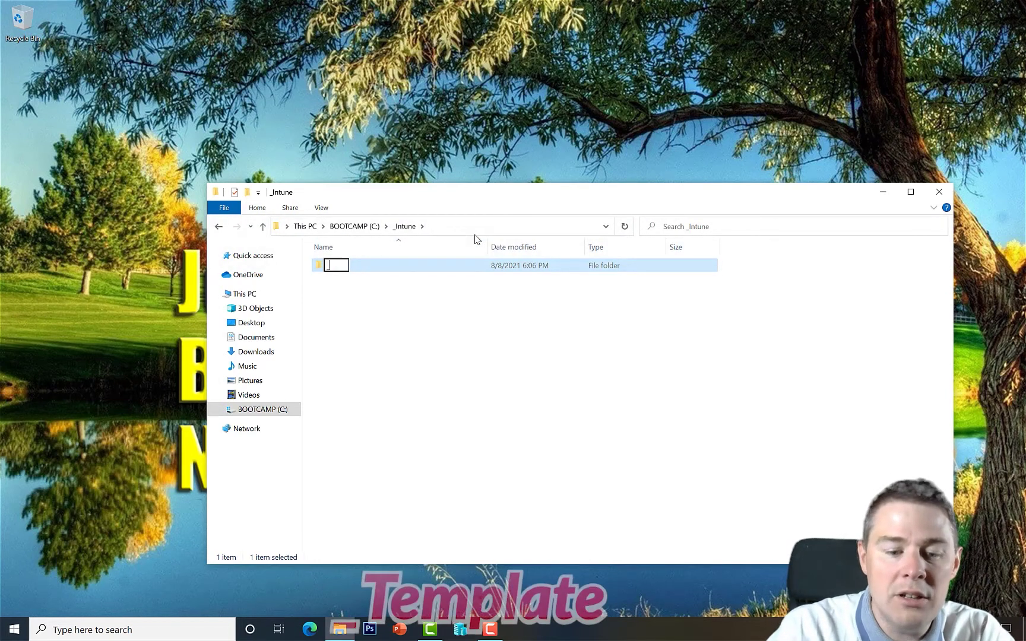
{"action": "type", "text": "Template"}
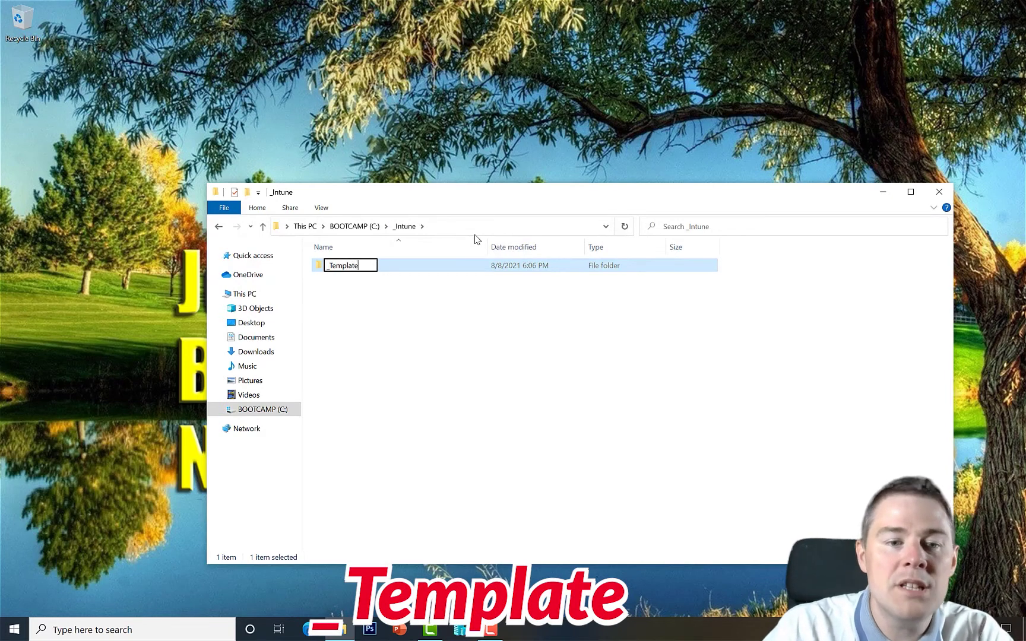
{"action": "key", "text": "Return"}
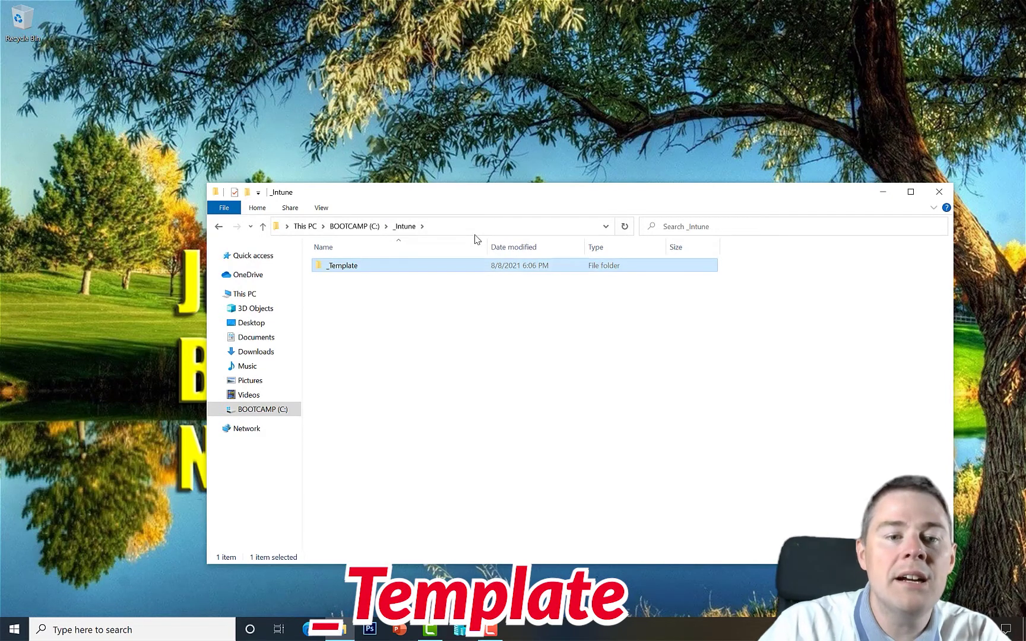
{"action": "double_click", "coordinate": [343, 267]}
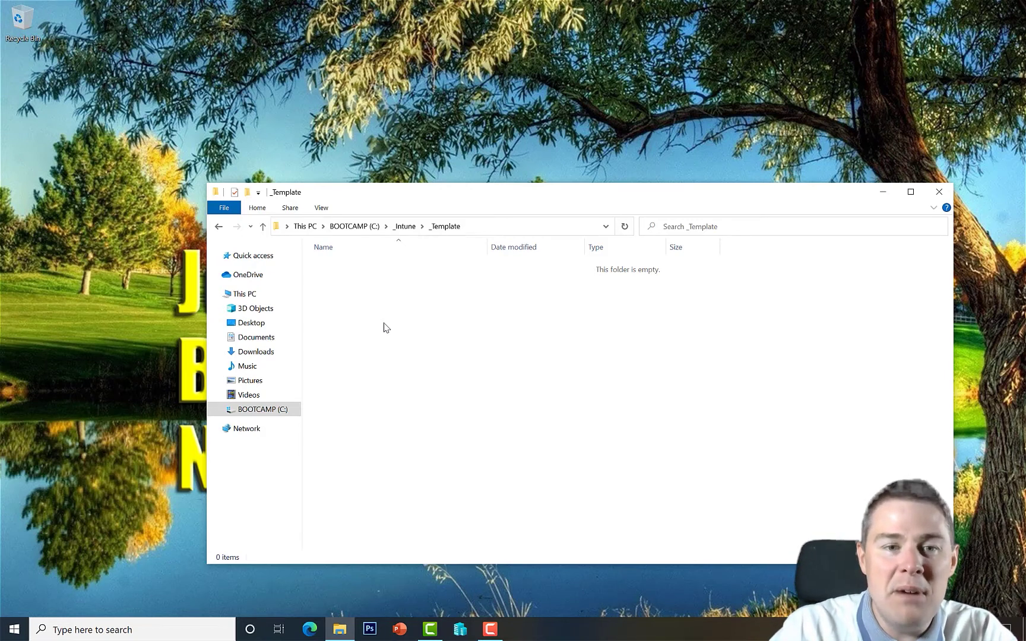
- In _Template, create a new folder named ManufactureSoftwareX.X.Xx64
{"action": "right_click", "coordinate": [385, 327]}
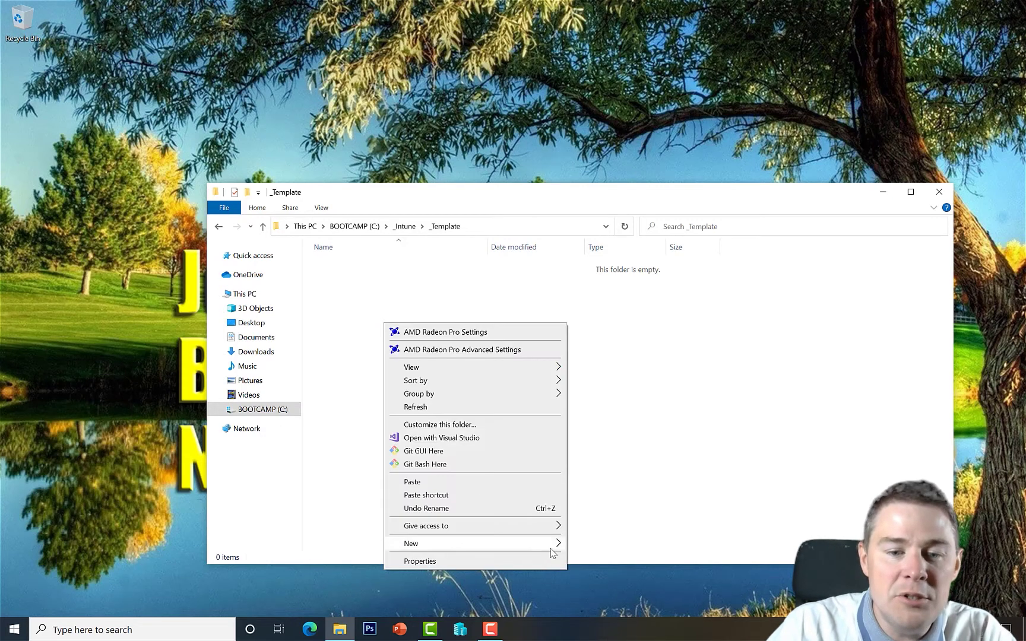
{"action": "mouse_move", "coordinate": [554, 547]}
{"action": "left_click", "coordinate": [612, 395]}
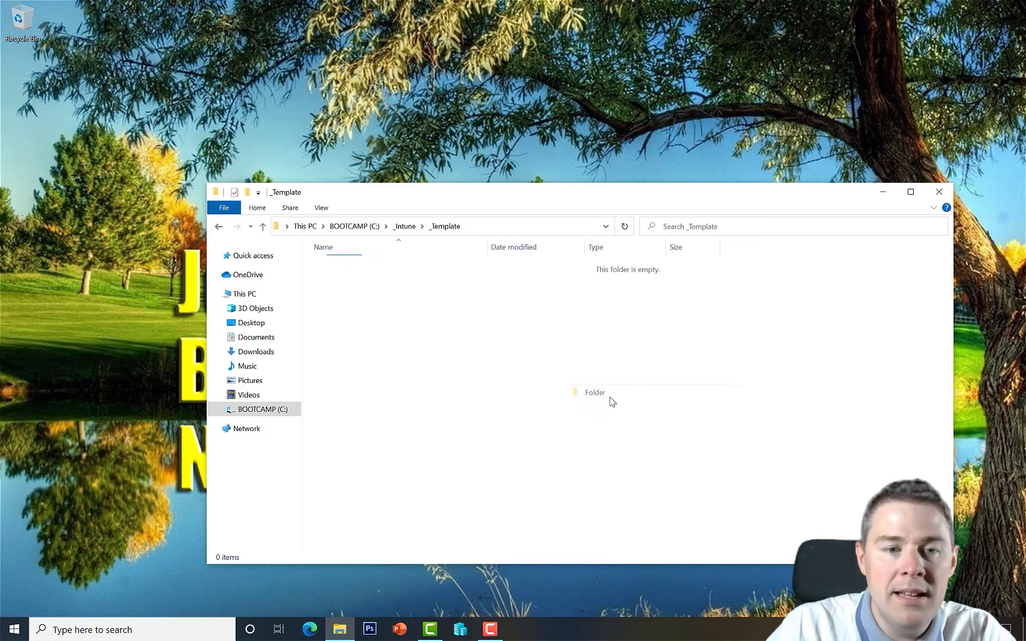
{"action": "type", "text": "Manufacture"}
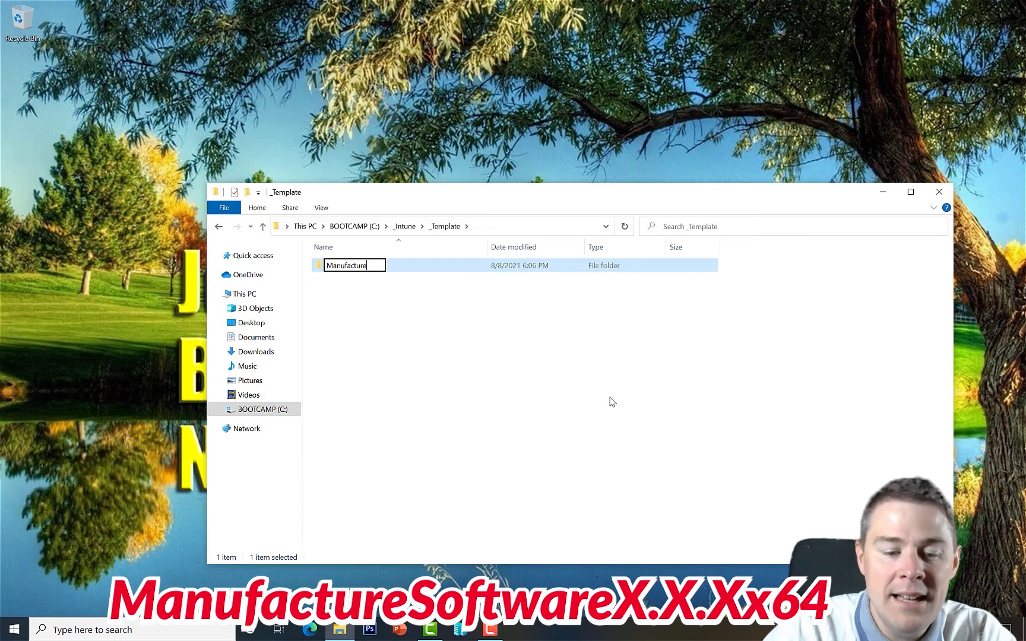
{"action": "type", "text": "Software"}
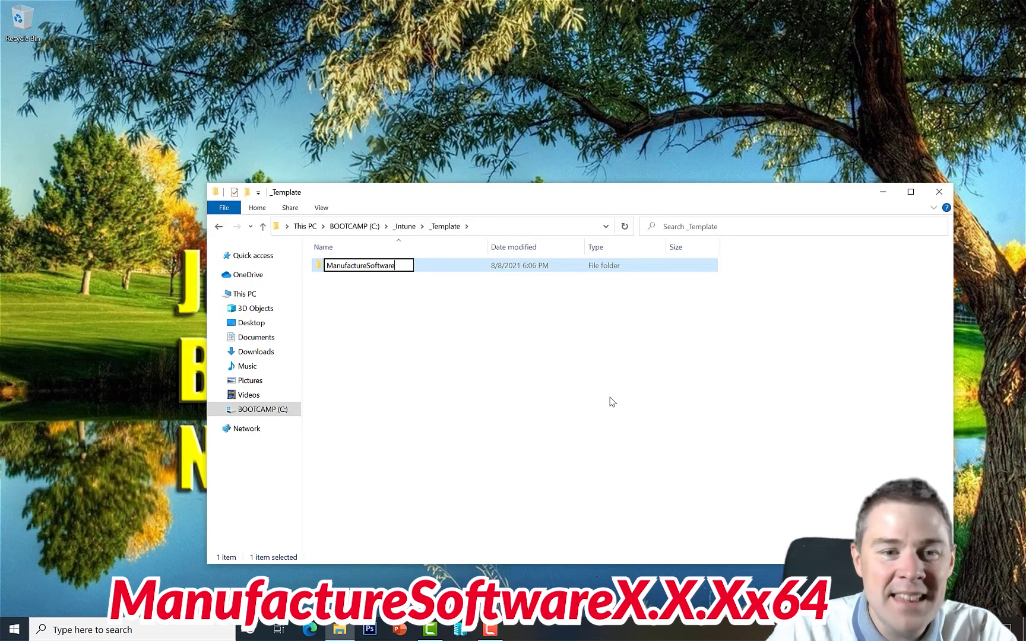
{"action": "type", "text": "X"}
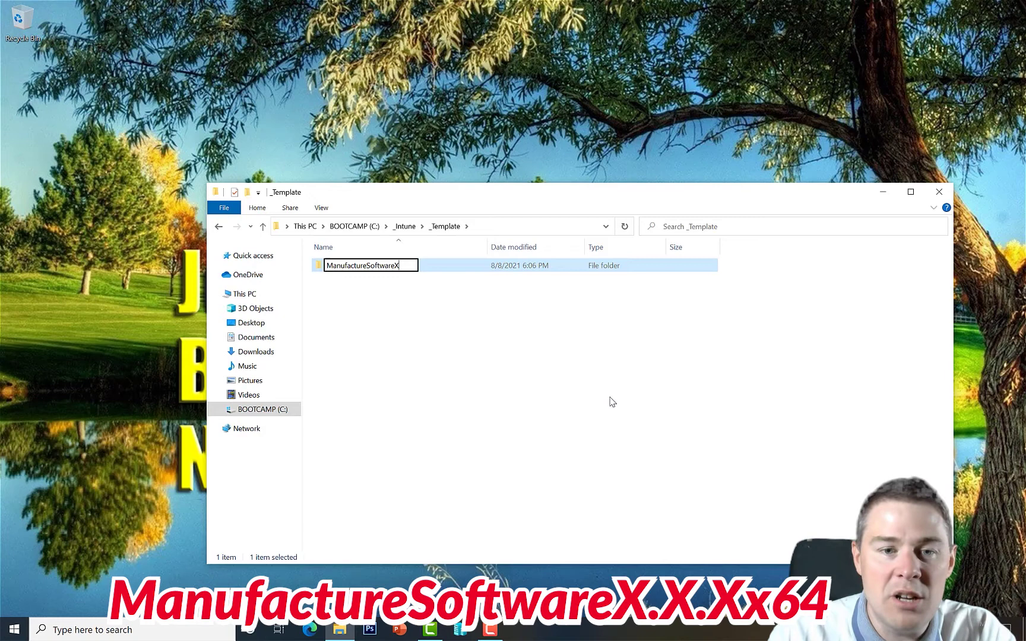
{"action": "type", "text": ".X.X"}
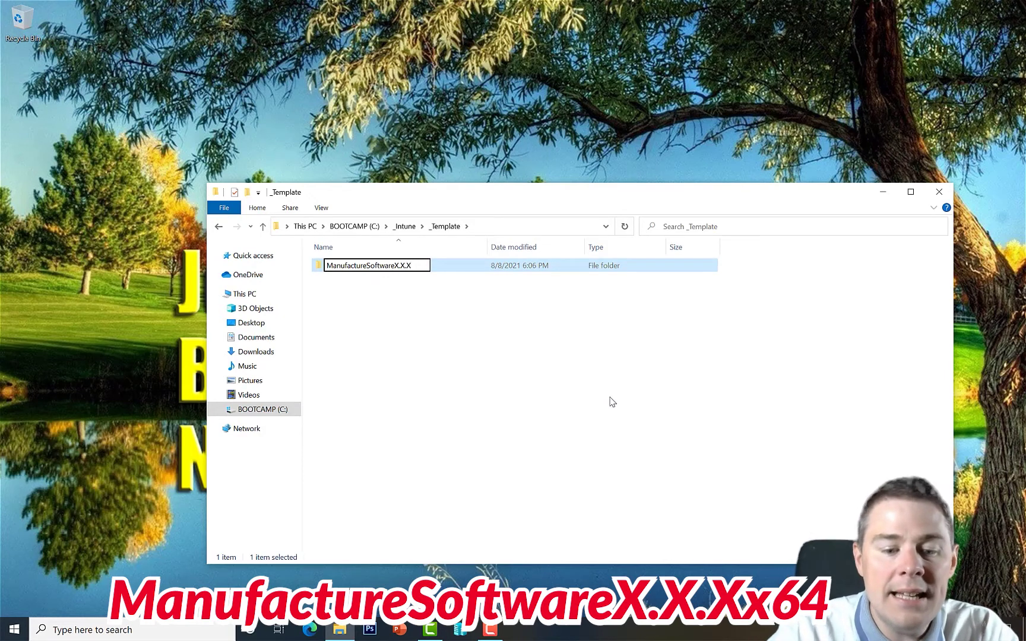
{"action": "type", "text": "x6"}
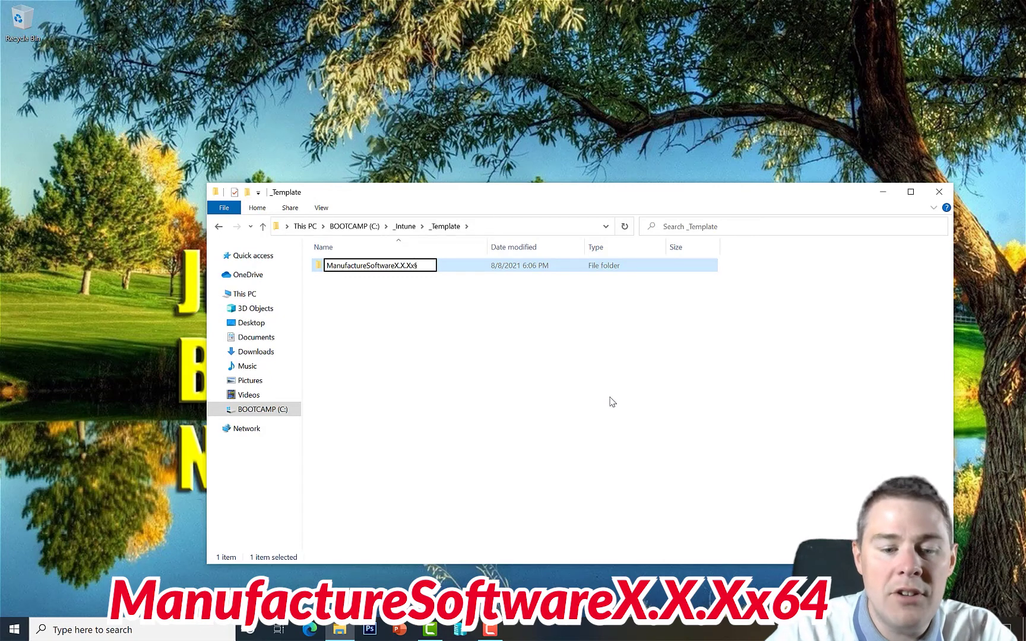
{"action": "type", "text": "4"}
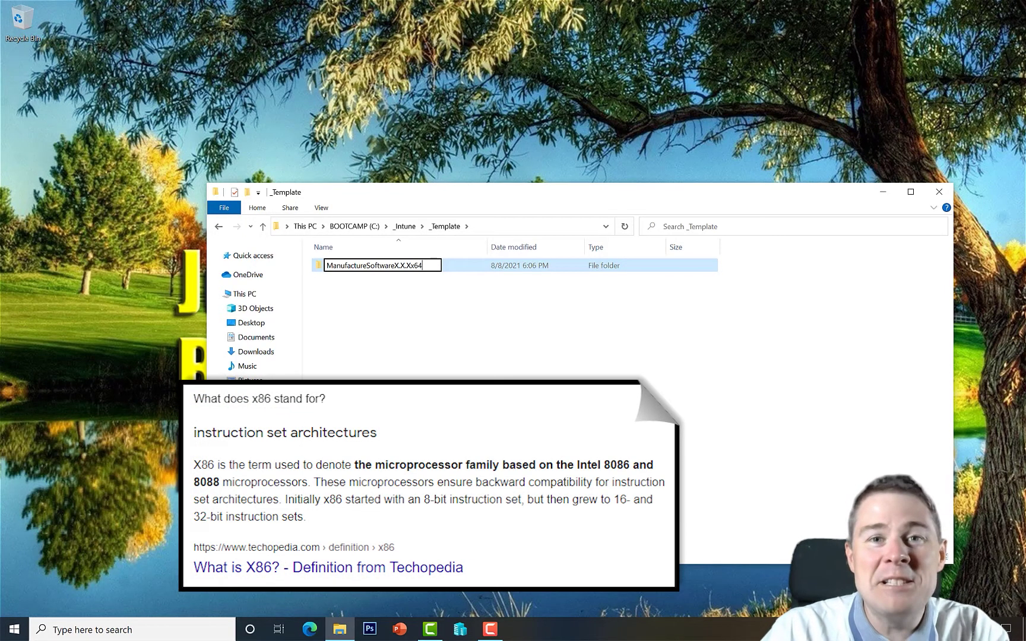
{"action": "key", "text": "Return"}
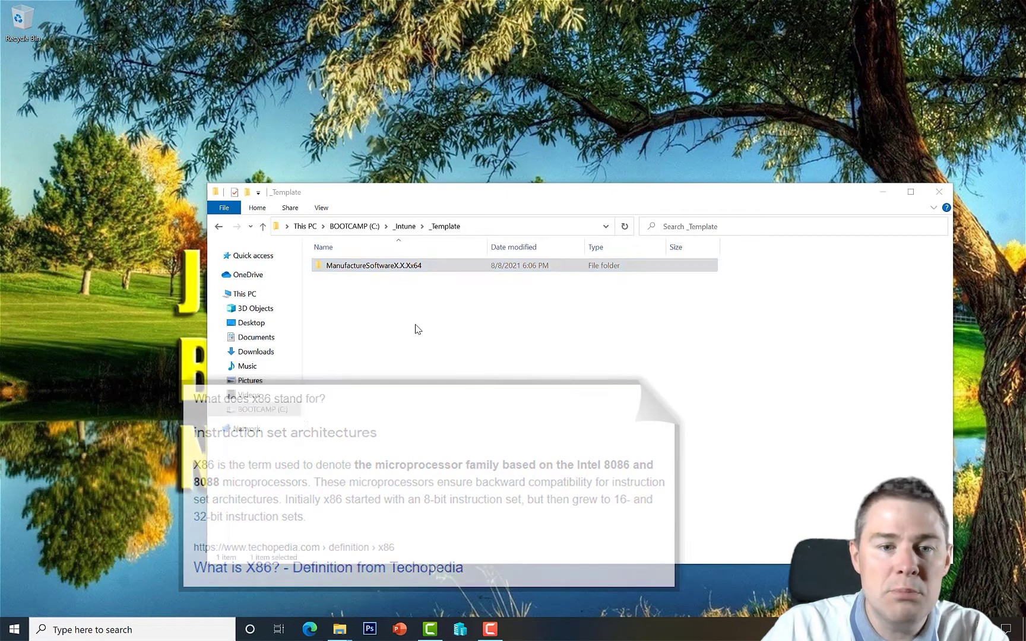
{"action": "key", "text": "super+e"}
{"action": "left_click", "coordinate": [277, 425]}
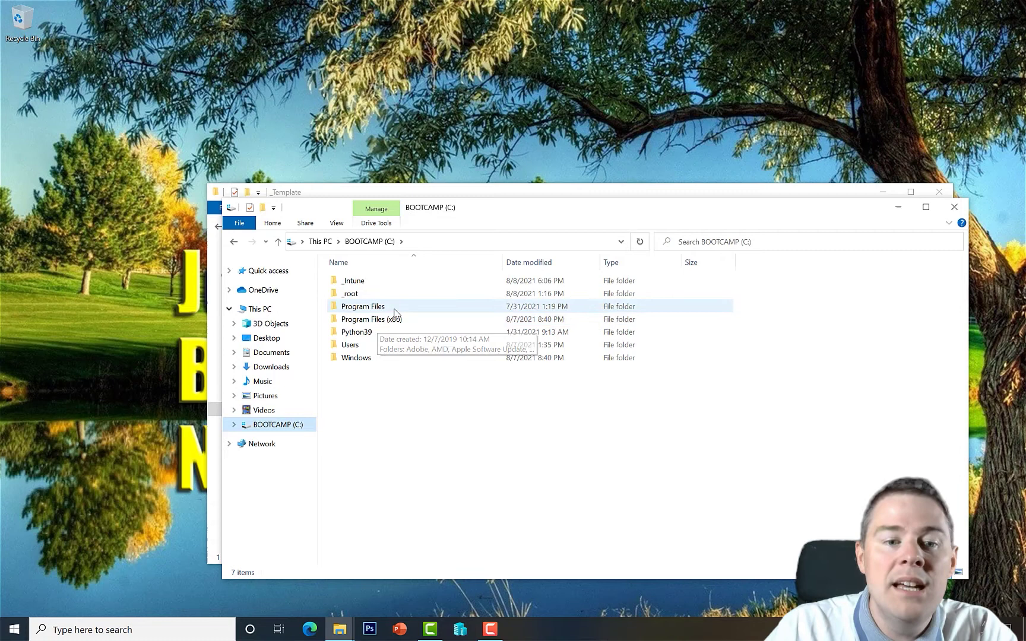
{"action": "left_click", "coordinate": [366, 309]}
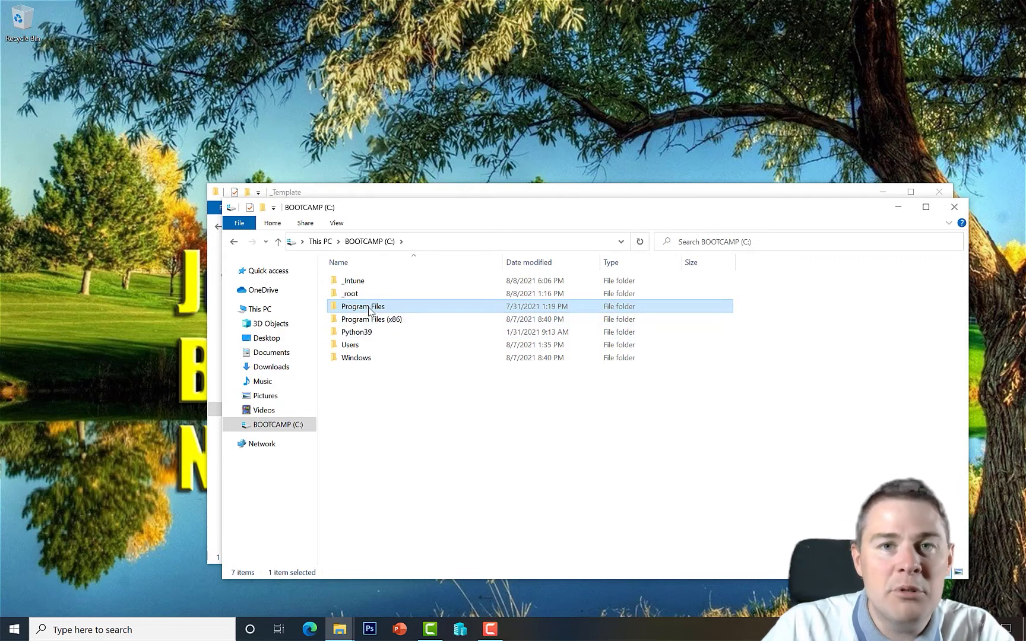
{"action": "mouse_move", "coordinate": [369, 310]}
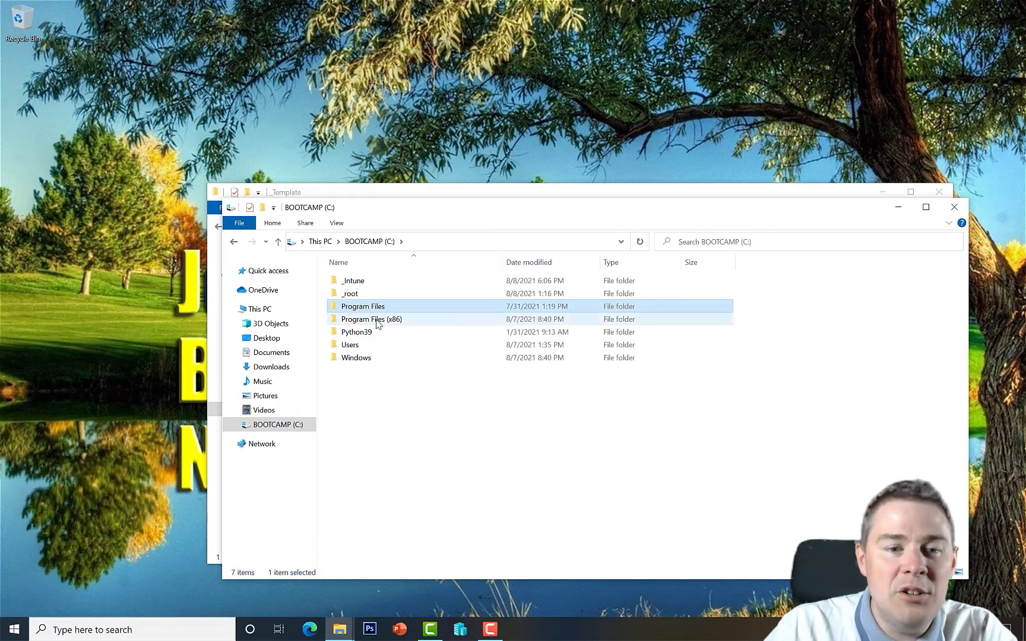
{"action": "left_click", "coordinate": [377, 321]}
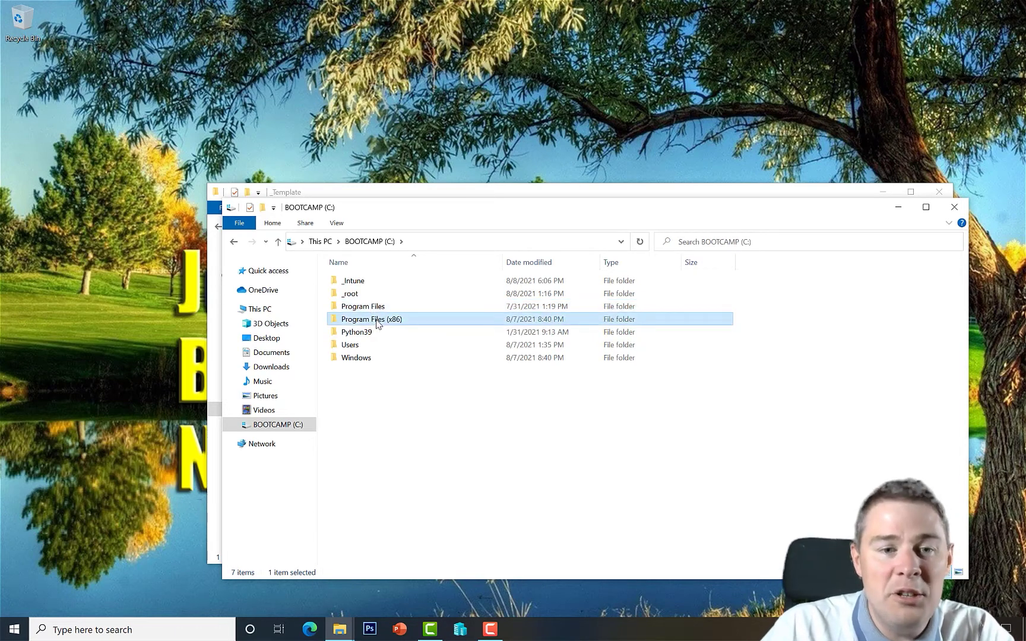
- Close the extra C: window, open ManufactureSoftwareX.X.Xx64, and create a Source subfolder
{"action": "left_click", "coordinate": [955, 208]}
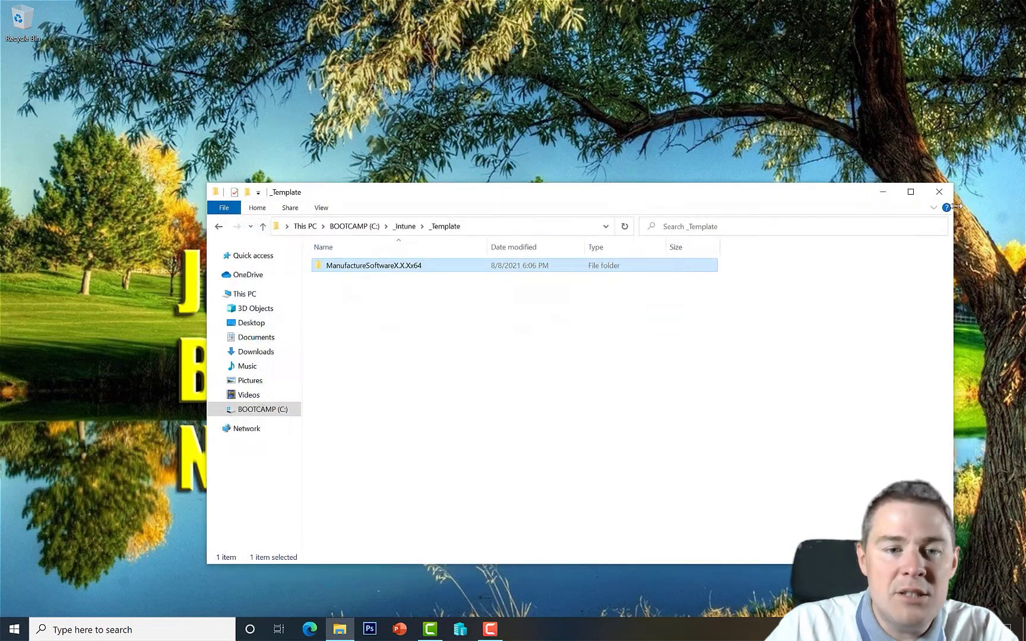
{"action": "double_click", "coordinate": [375, 266]}
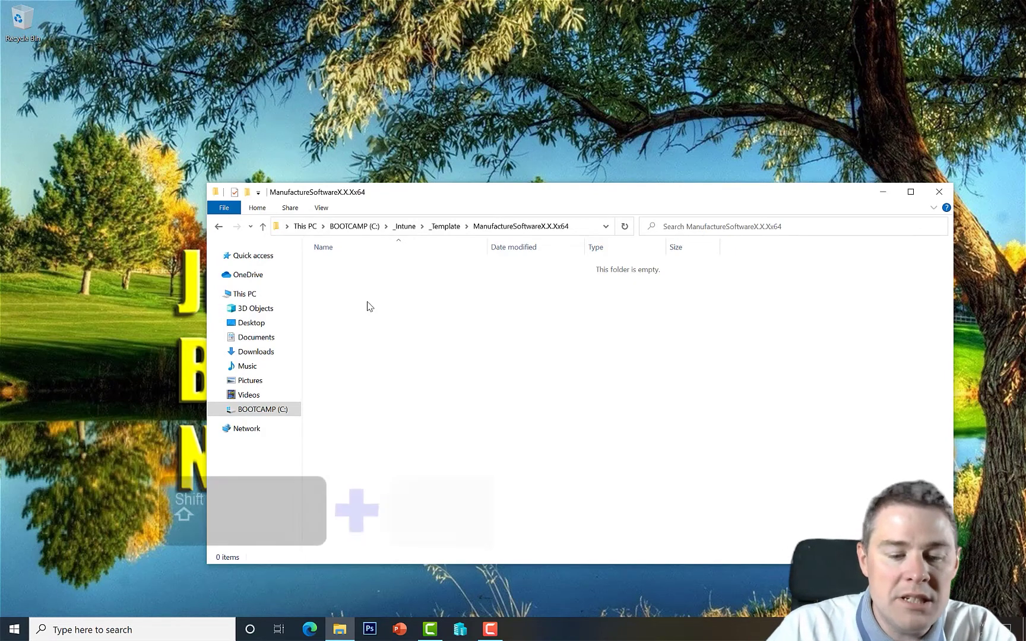
{"action": "key", "text": "ctrl+shift+n"}
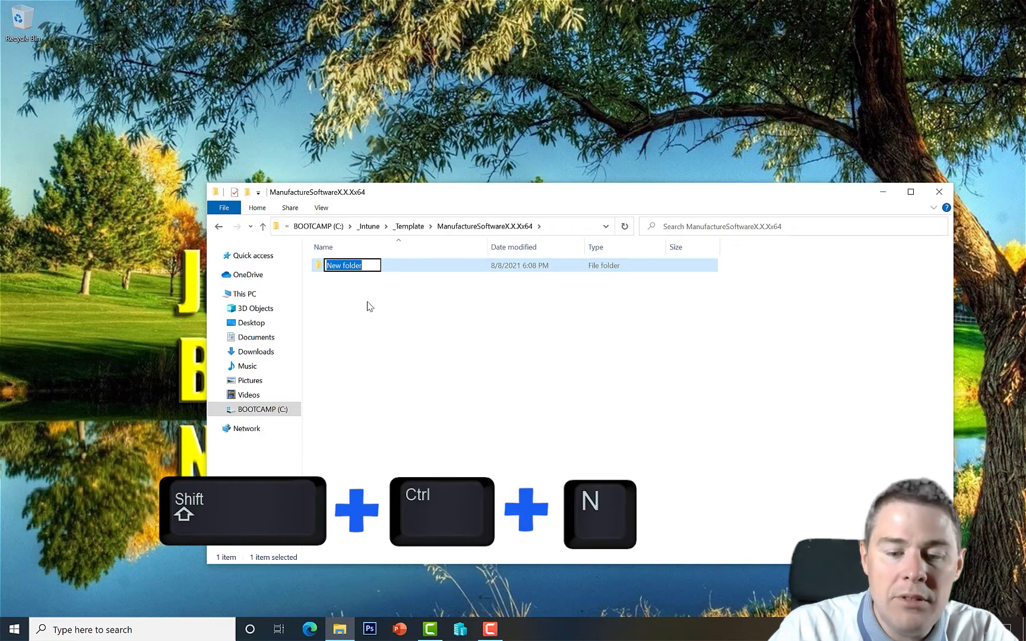
{"action": "type", "text": "Sour"}
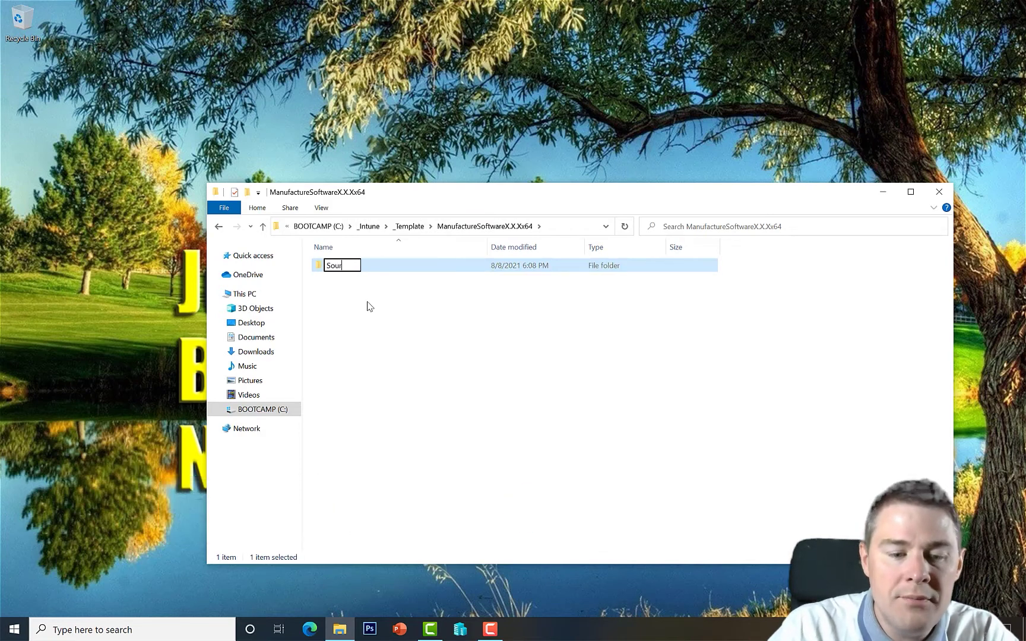
{"action": "type", "text": "ce"}
{"action": "key", "text": "Return"}
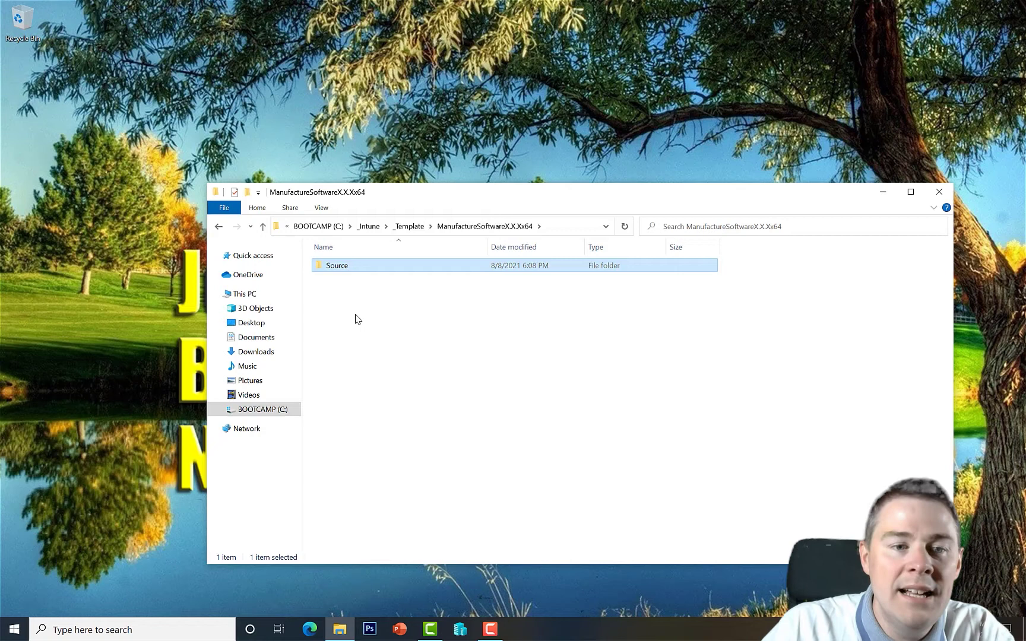
- Add a second subfolder named Output beside Source
{"action": "left_click", "coordinate": [259, 213]}
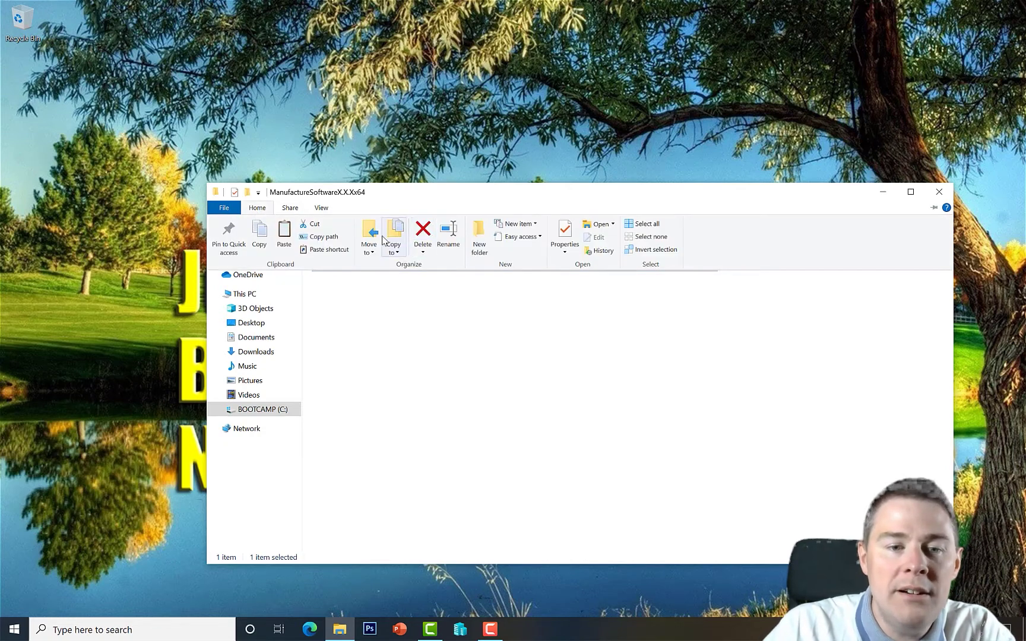
{"action": "left_click", "coordinate": [480, 238]}
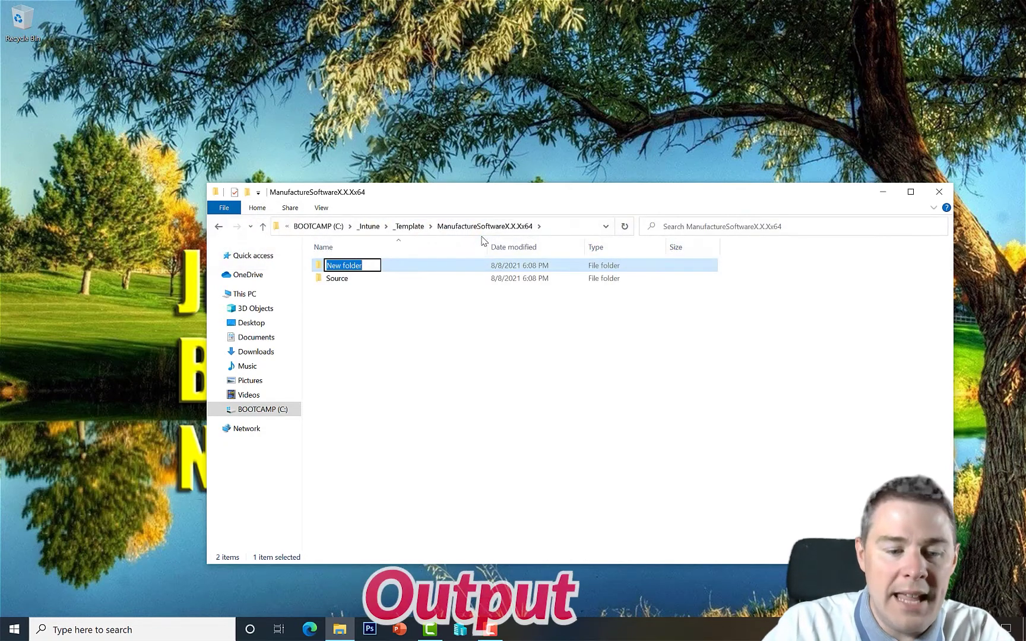
{"action": "type", "text": "Output"}
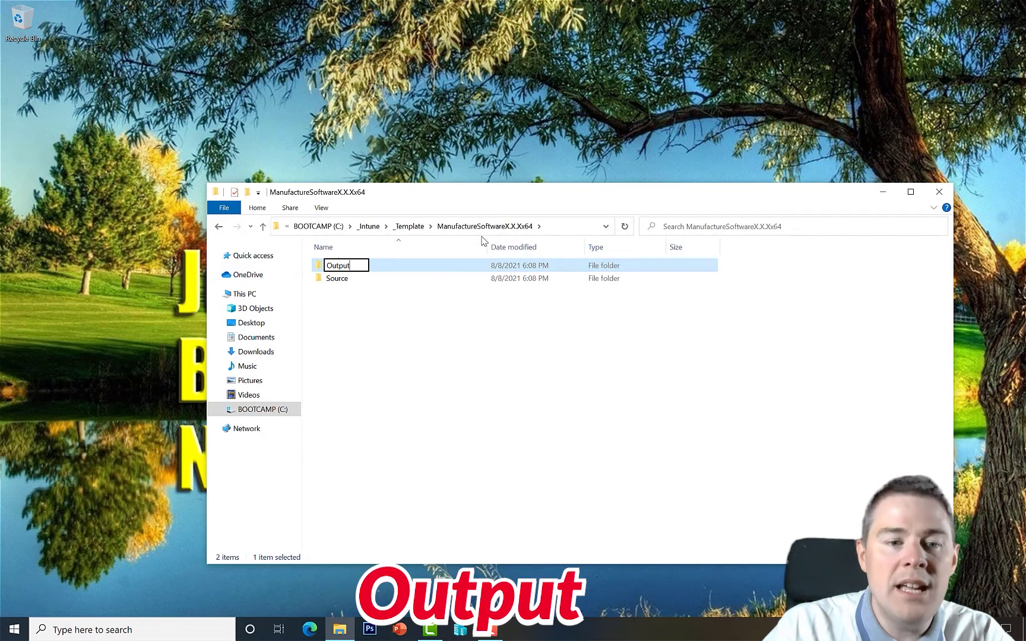
{"action": "key", "text": "Return"}
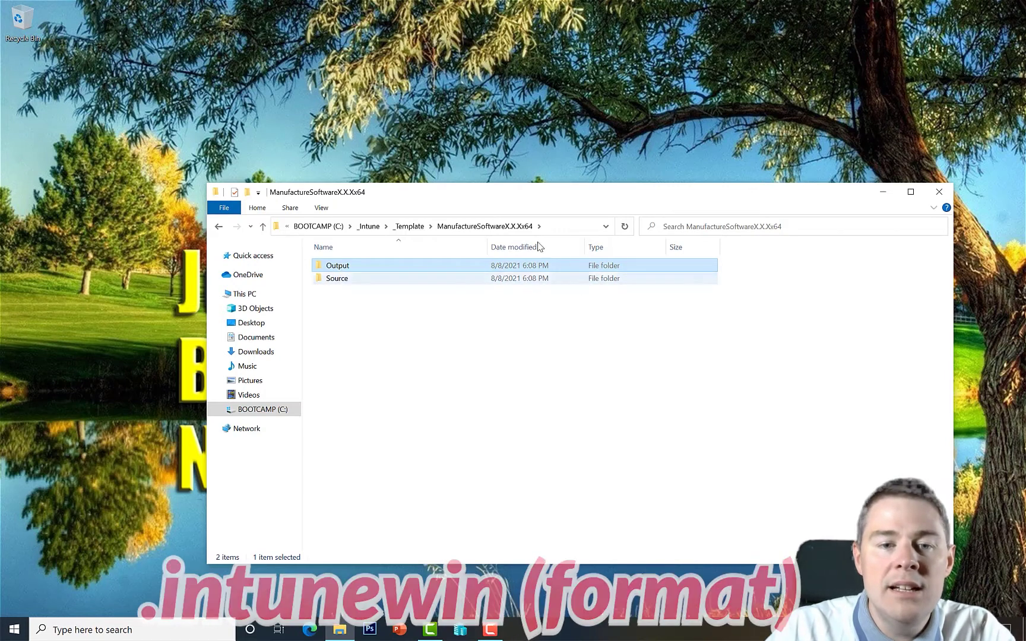
- Copy ManufactureSoftwareX.X.Xx64 from _Template and paste it into _Intune
{"action": "left_click", "coordinate": [408, 226]}
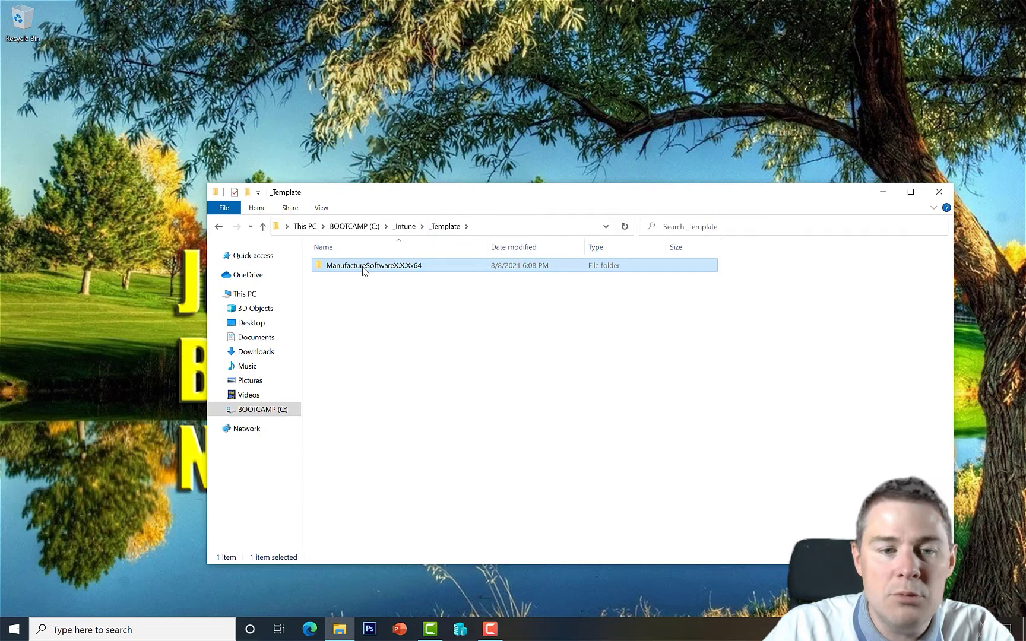
{"action": "right_click", "coordinate": [364, 271]}
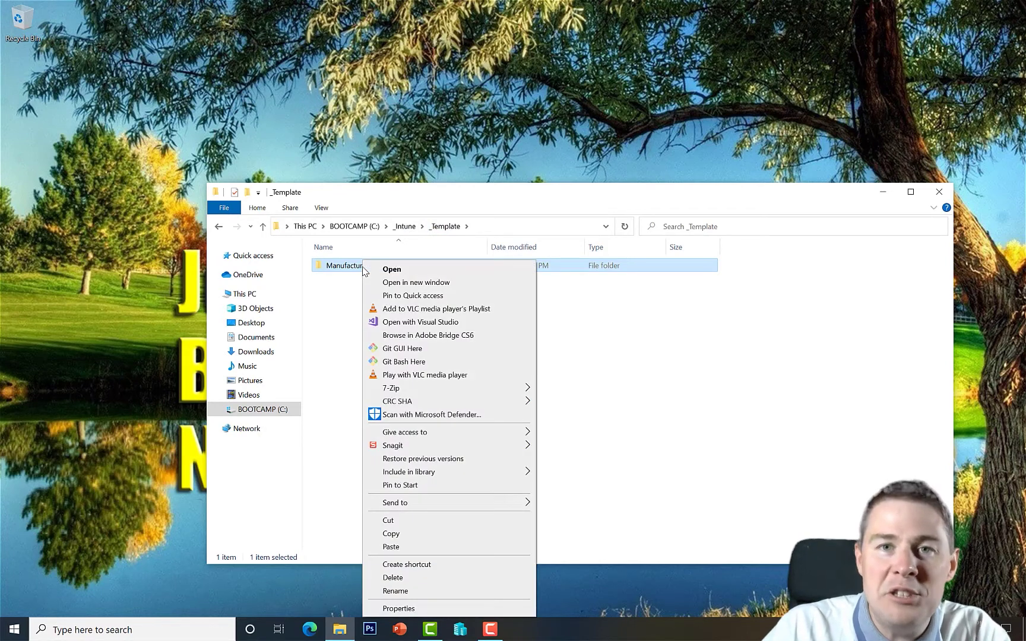
{"action": "left_click", "coordinate": [391, 534]}
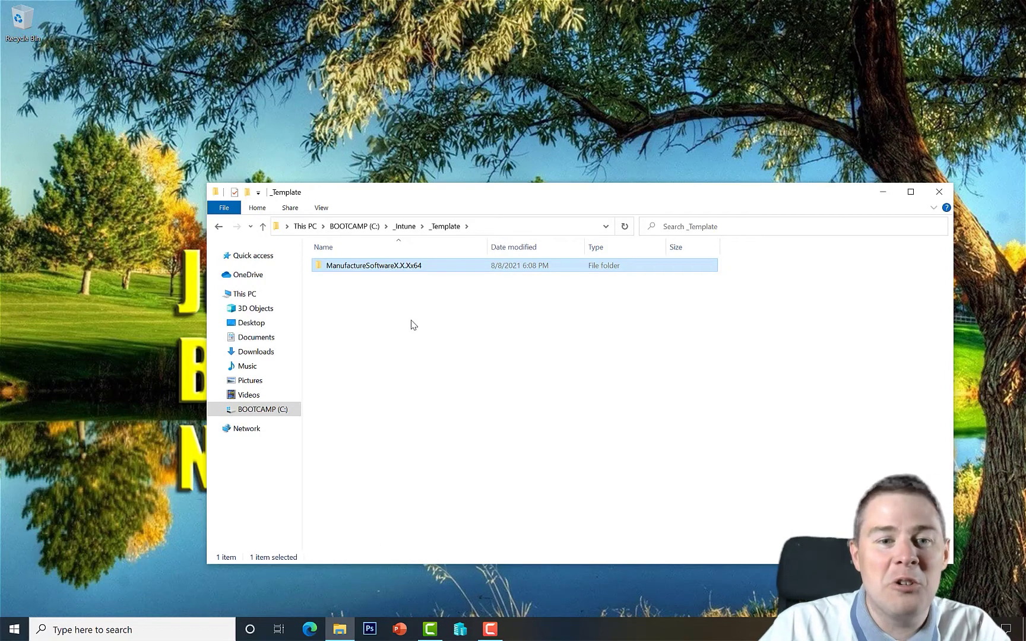
{"action": "left_click", "coordinate": [407, 228]}
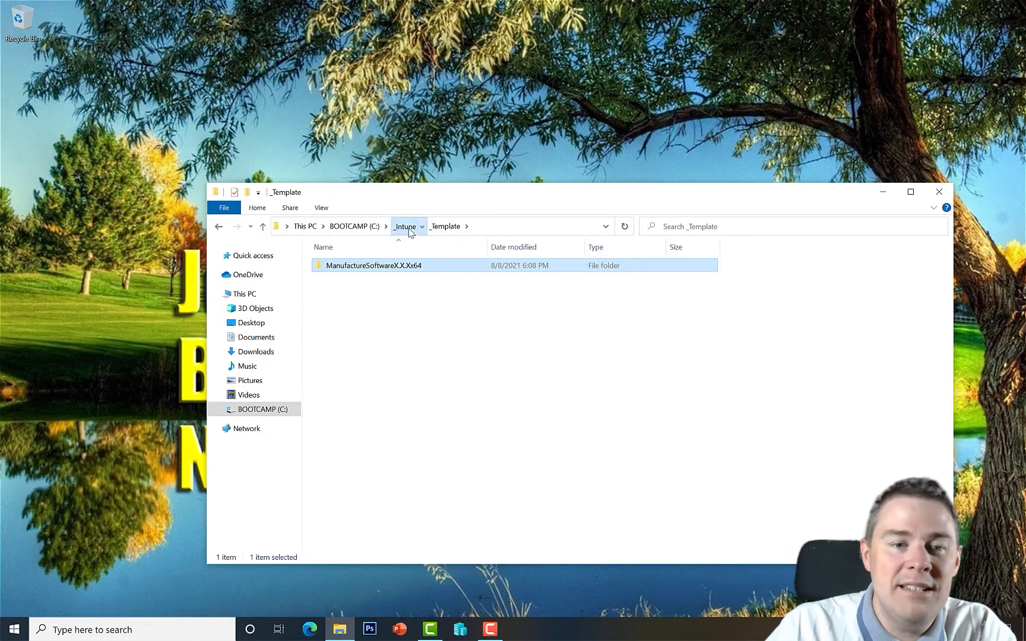
{"action": "left_click", "coordinate": [380, 312]}
{"action": "right_click", "coordinate": [380, 311]}
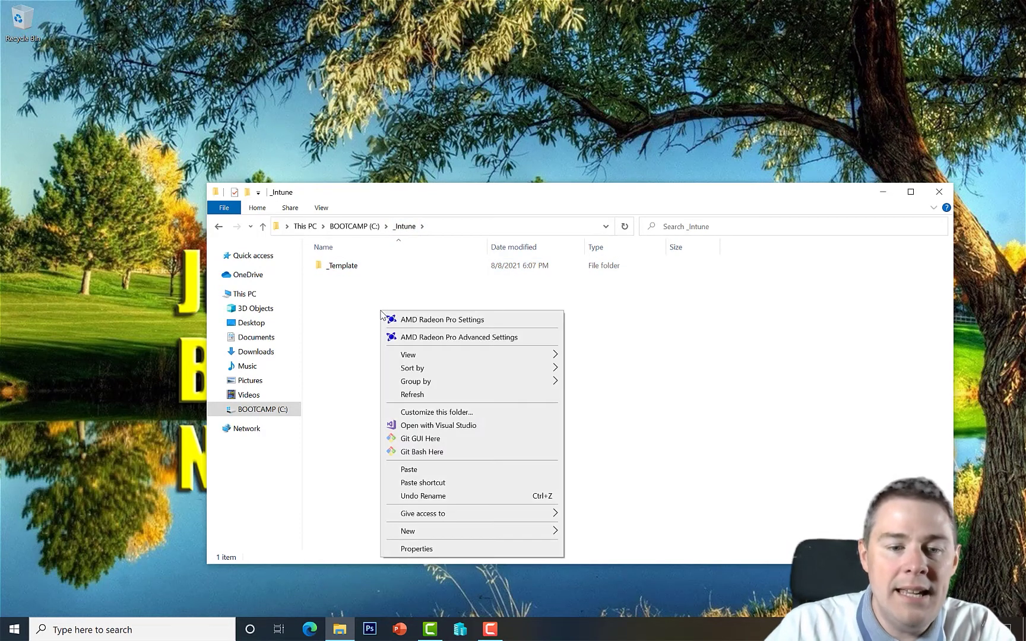
{"action": "left_click", "coordinate": [419, 470]}
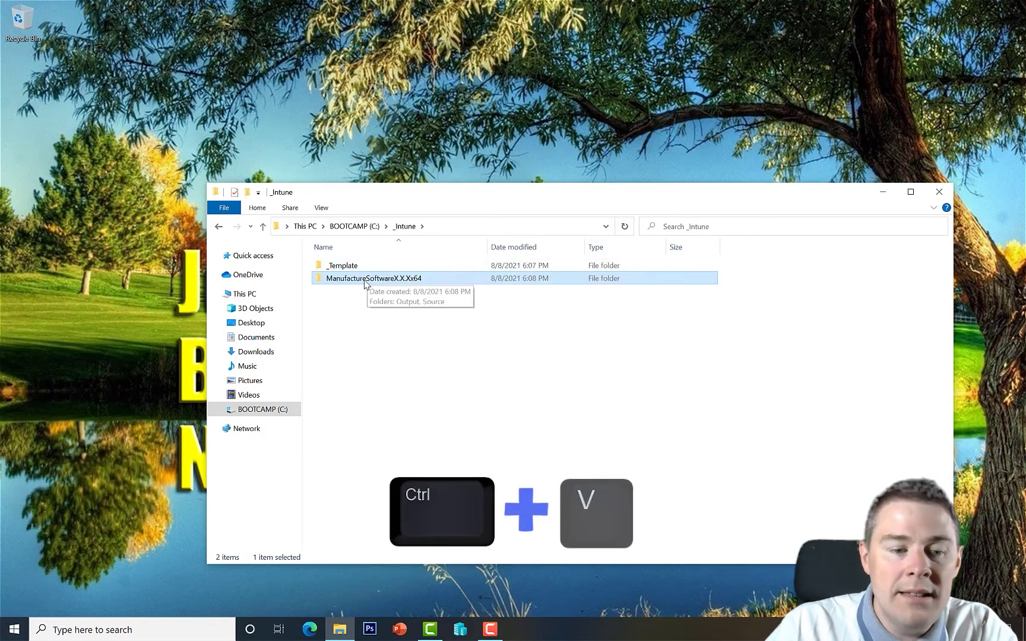
- Start renaming the pasted folder, replacing ManufactureSoftware with AdobeReaderDC
{"action": "key", "text": "F2"}
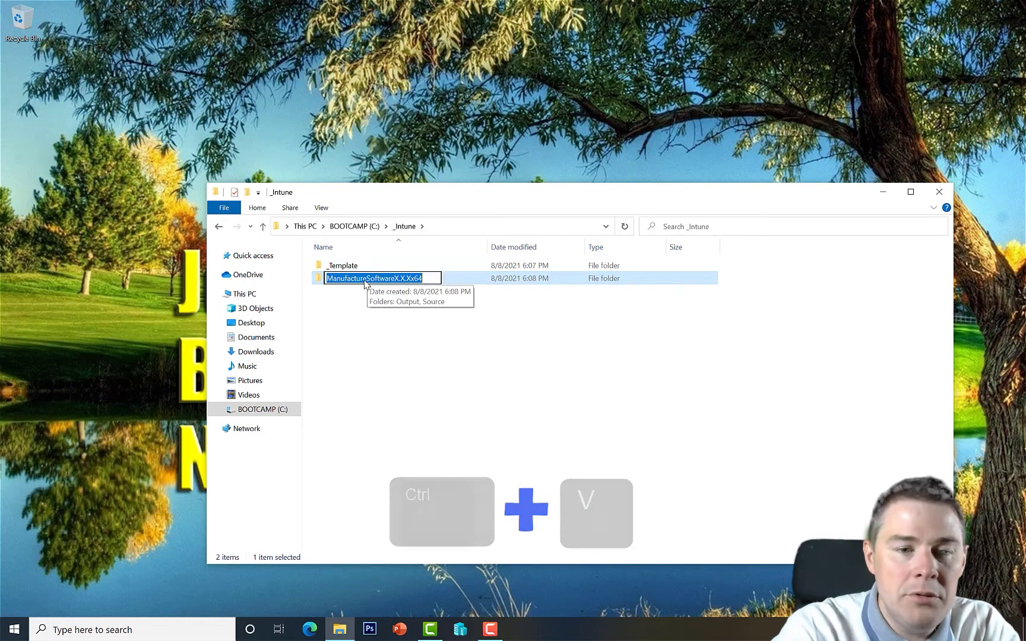
{"action": "left_click", "coordinate": [365, 282]}
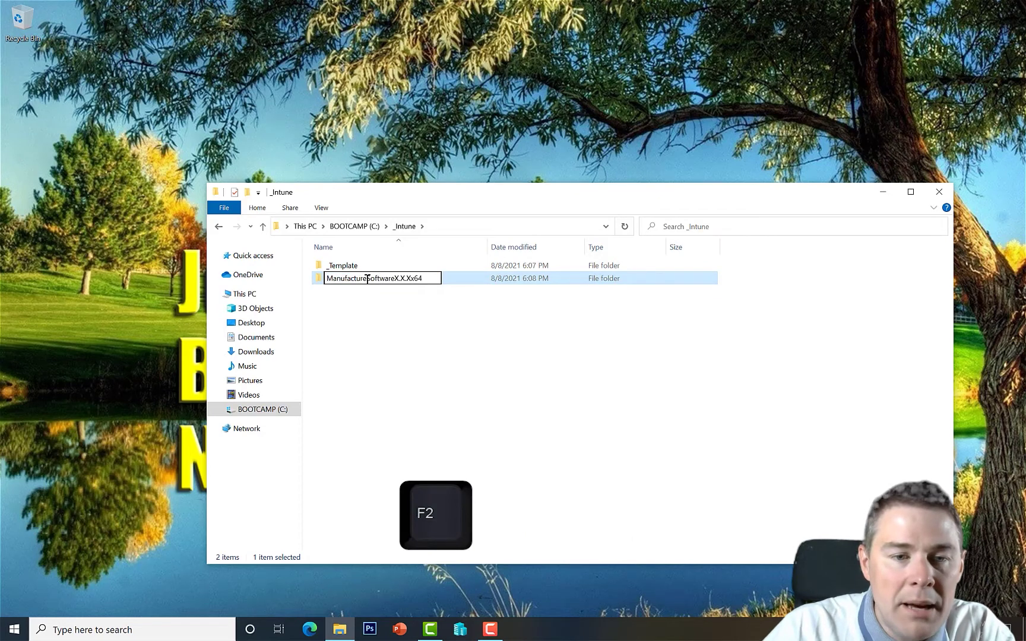
{"action": "key", "text": "shift+Home"}
{"action": "type", "text": "Adobe"}
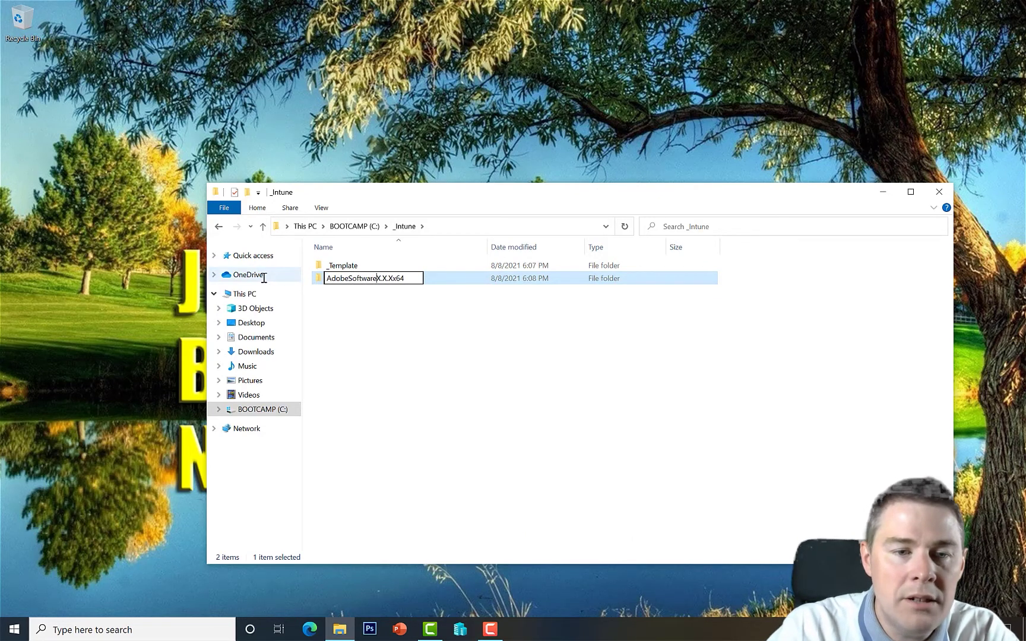
{"action": "key", "text": "BackSpace"}
{"action": "key", "text": "BackSpace"}
{"action": "key", "text": "BackSpace"}
{"action": "key", "text": "BackSpace"}
{"action": "key", "text": "BackSpace"}
{"action": "key", "text": "BackSpace"}
{"action": "key", "text": "BackSpace"}
{"action": "key", "text": "BackSpace"}
{"action": "type", "text": "Ra"}
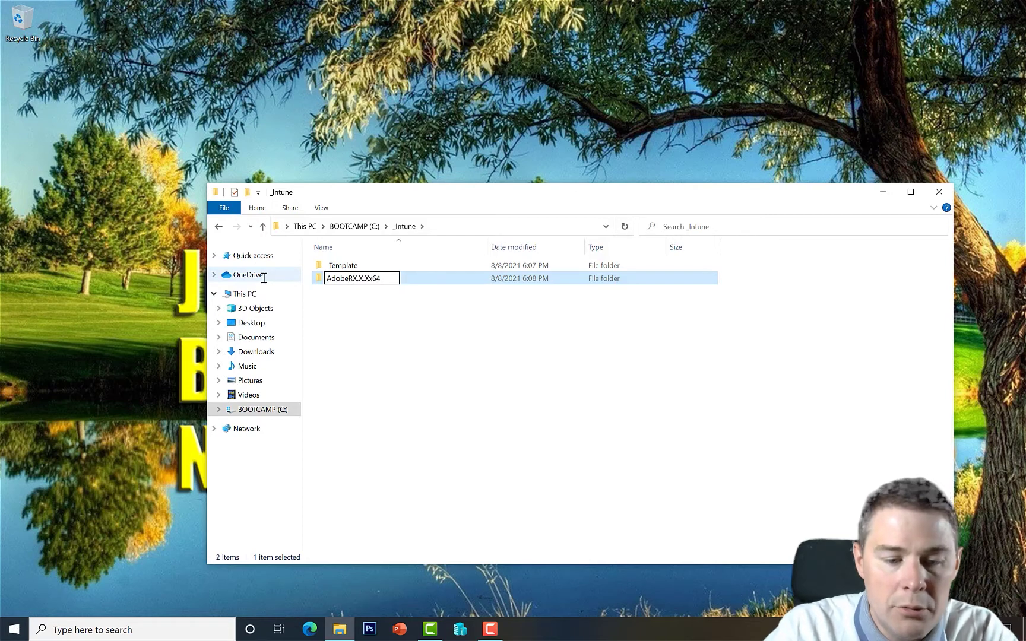
{"action": "type", "text": "aderDCD"}
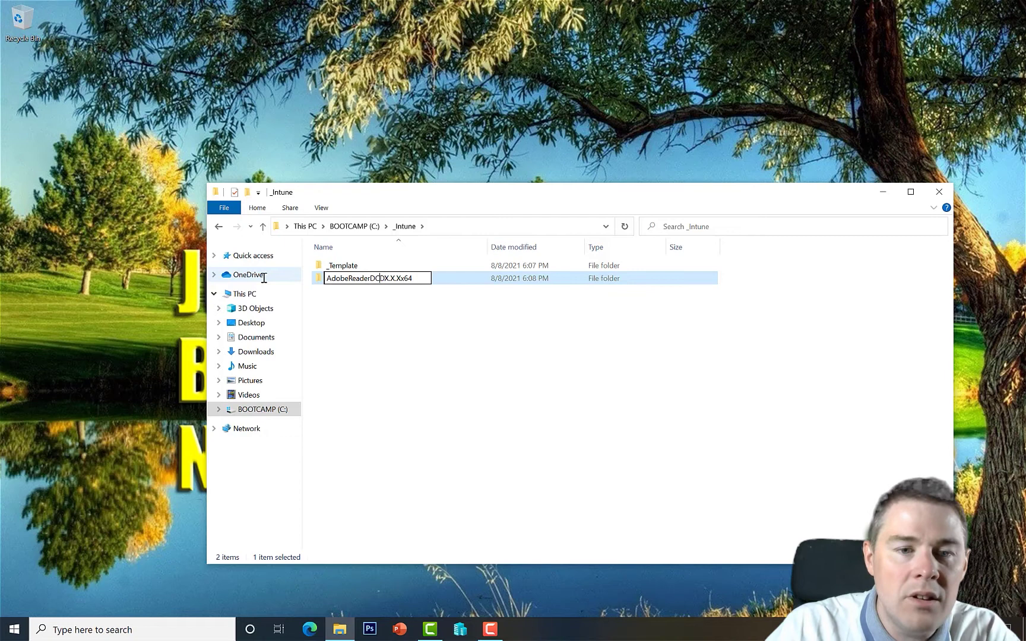
- Change the version to 18.0.3 and the suffix to x86, giving AdobeReaderDC18.0.3x86
{"action": "key", "text": "Delete"}
{"action": "type", "text": "18"}
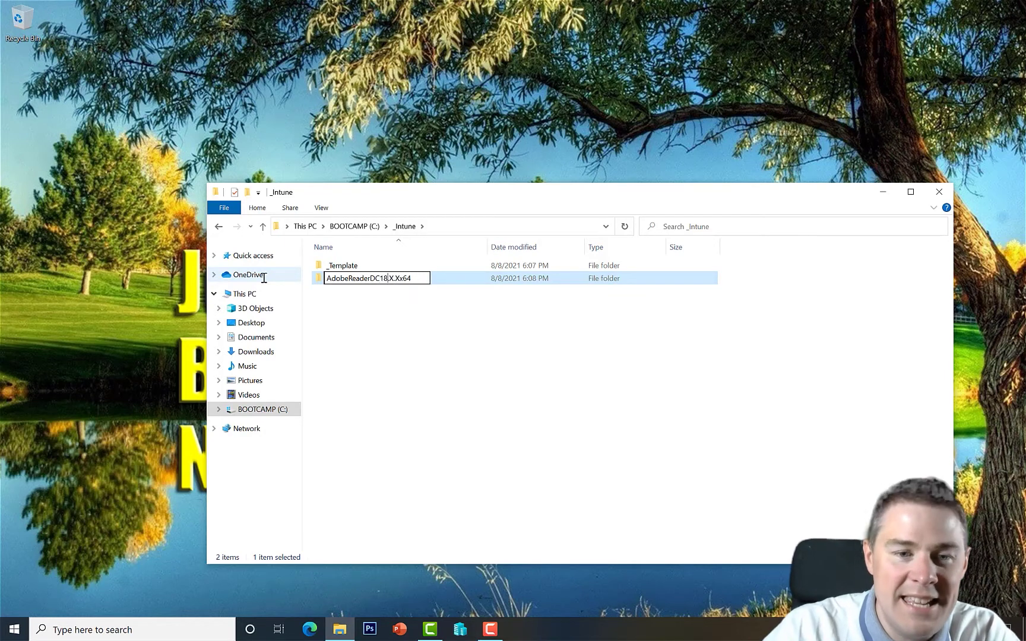
{"action": "key", "text": "Delete"}
{"action": "type", "text": "0"}
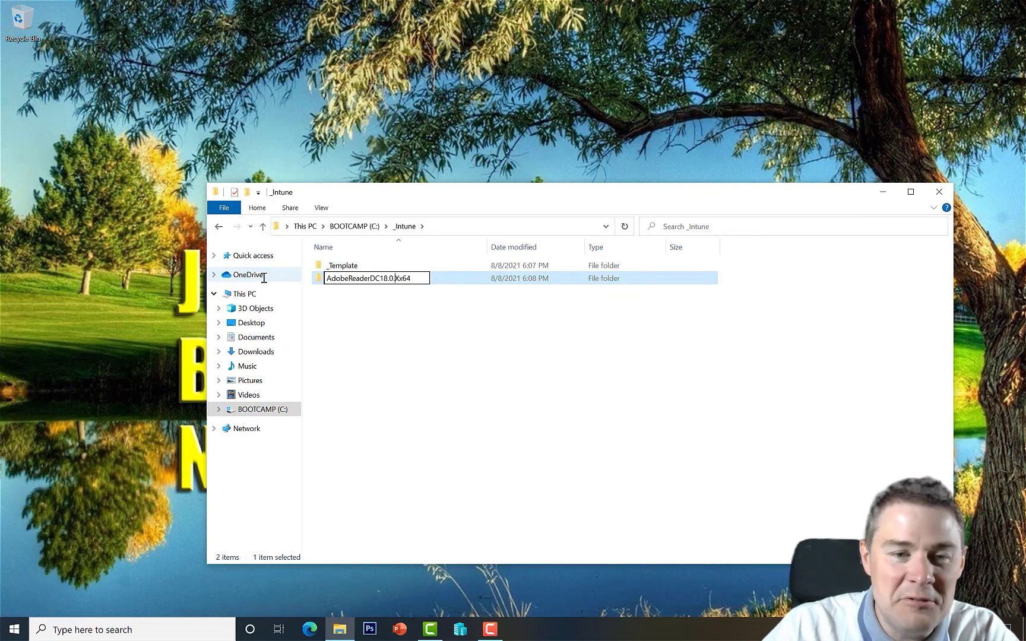
{"action": "key", "text": "Delete"}
{"action": "type", "text": "3"}
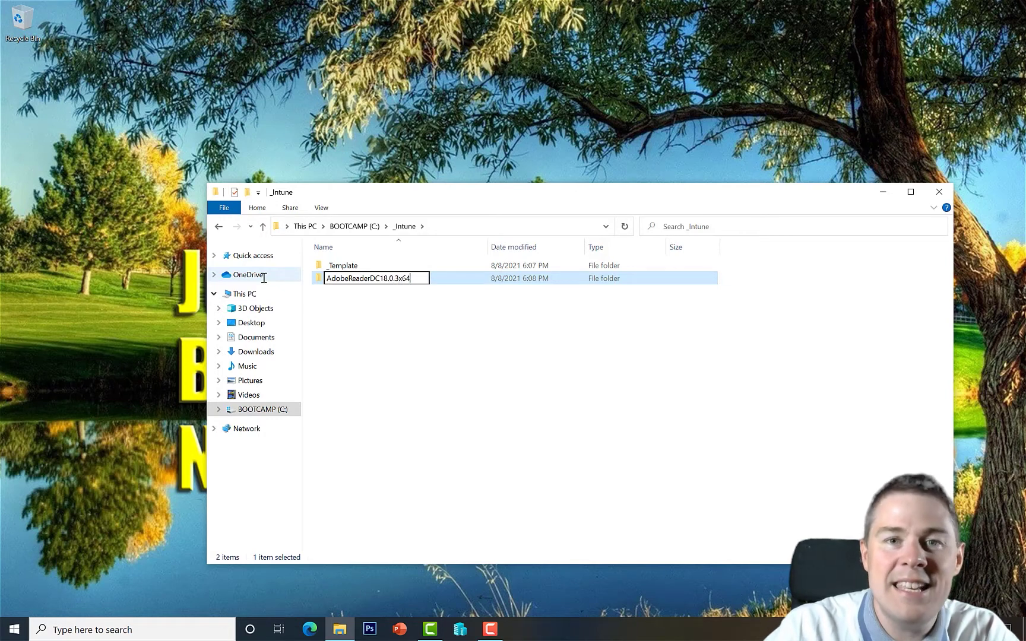
{"action": "key", "text": "BackSpace"}
{"action": "key", "text": "BackSpace"}
{"action": "type", "text": "86"}
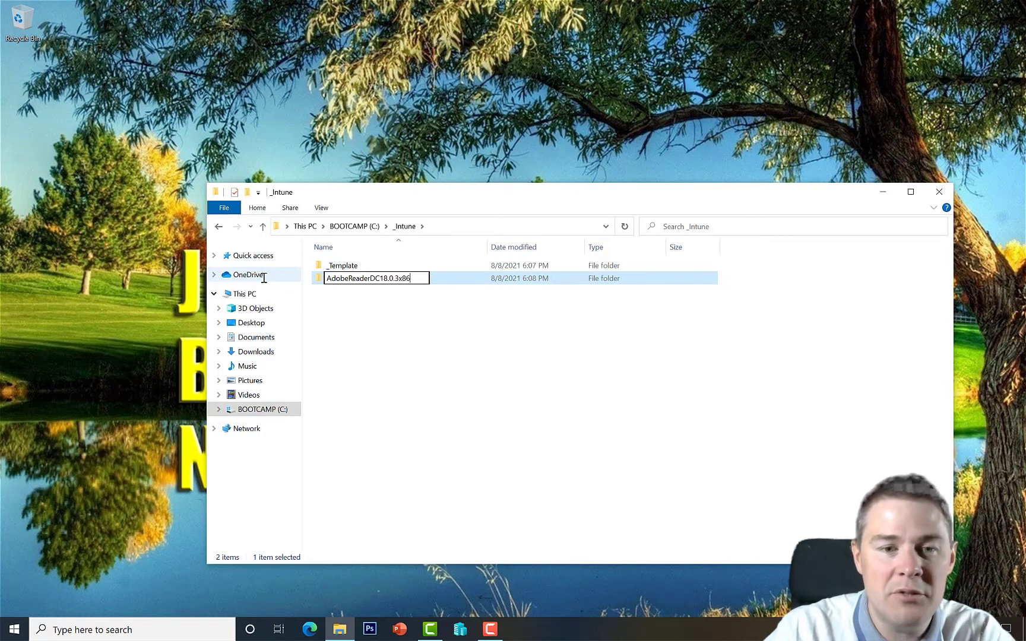
{"action": "key", "text": "Return"}
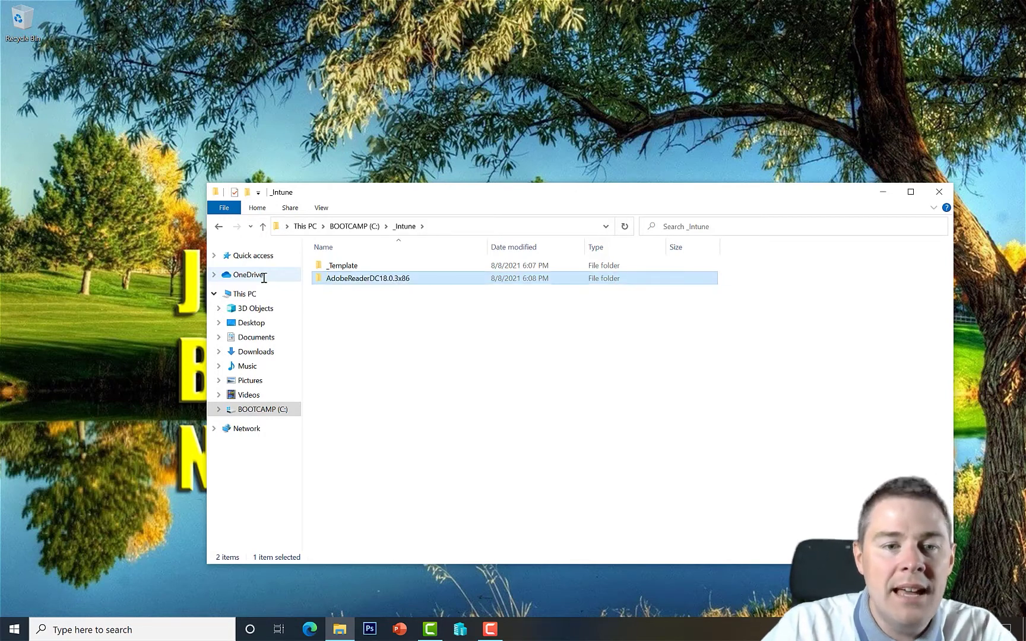
{"action": "double_click", "coordinate": [347, 280]}
{"action": "double_click", "coordinate": [341, 280]}
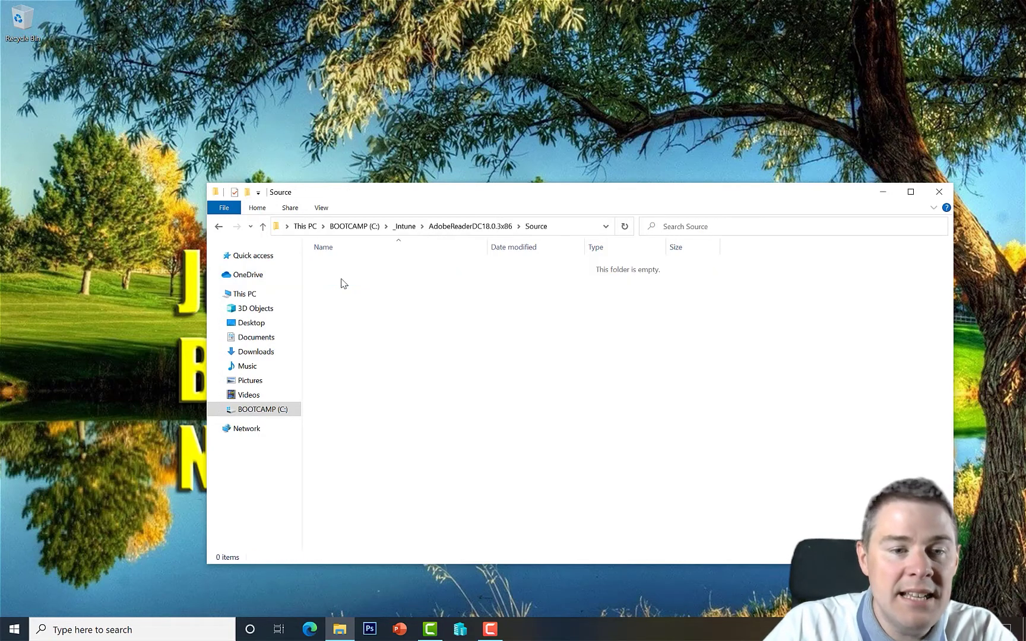
{"action": "left_click", "coordinate": [478, 227]}
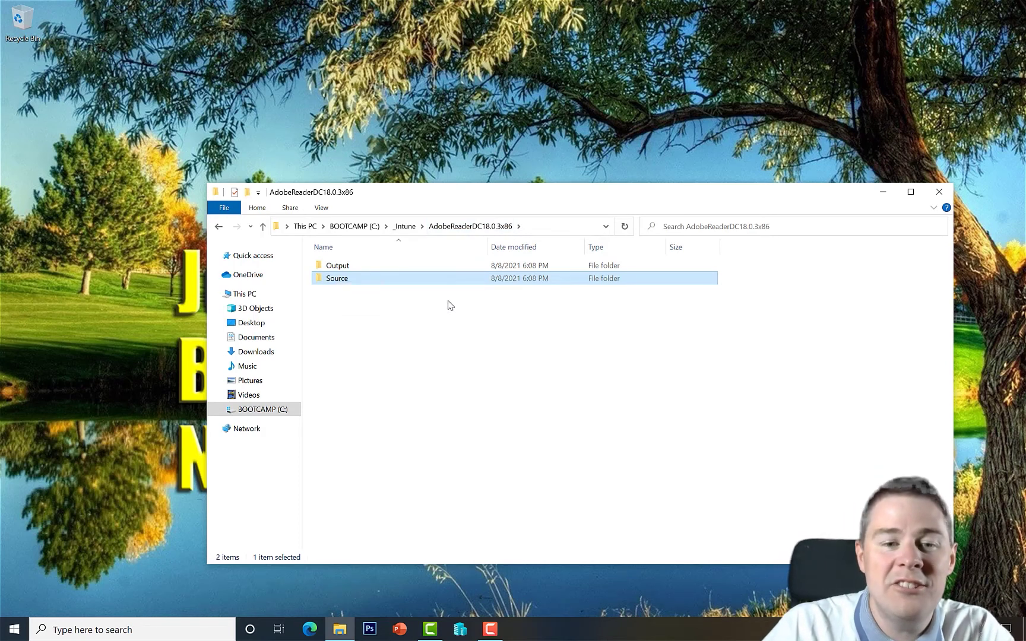
{"action": "left_click", "coordinate": [406, 227]}
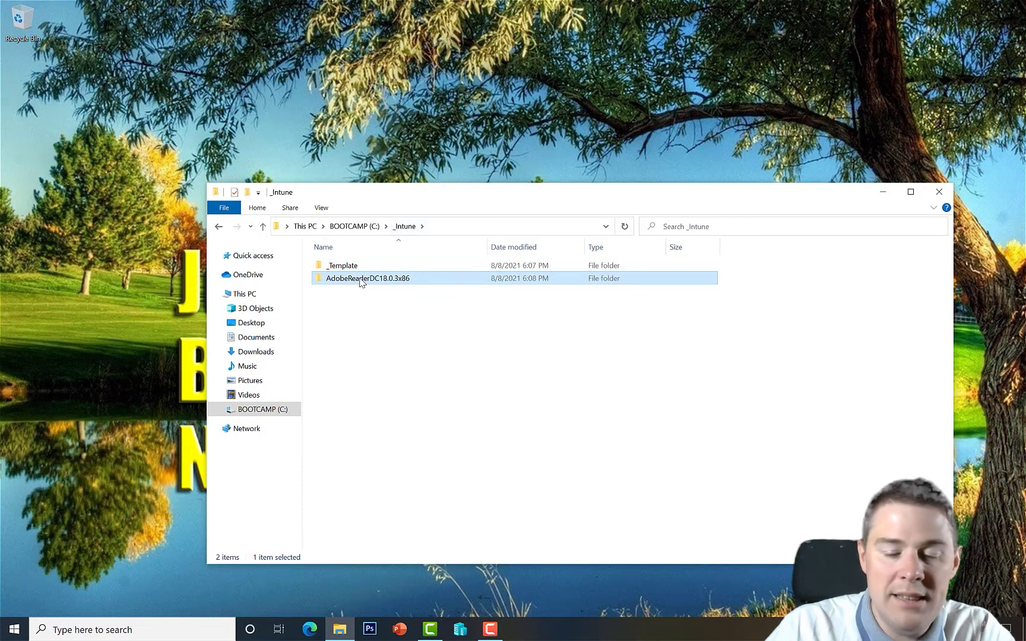
- Permanently delete AdobeReaderDC18.0.3x86, then open the _Template folder
{"action": "key", "text": "shift+Delete"}
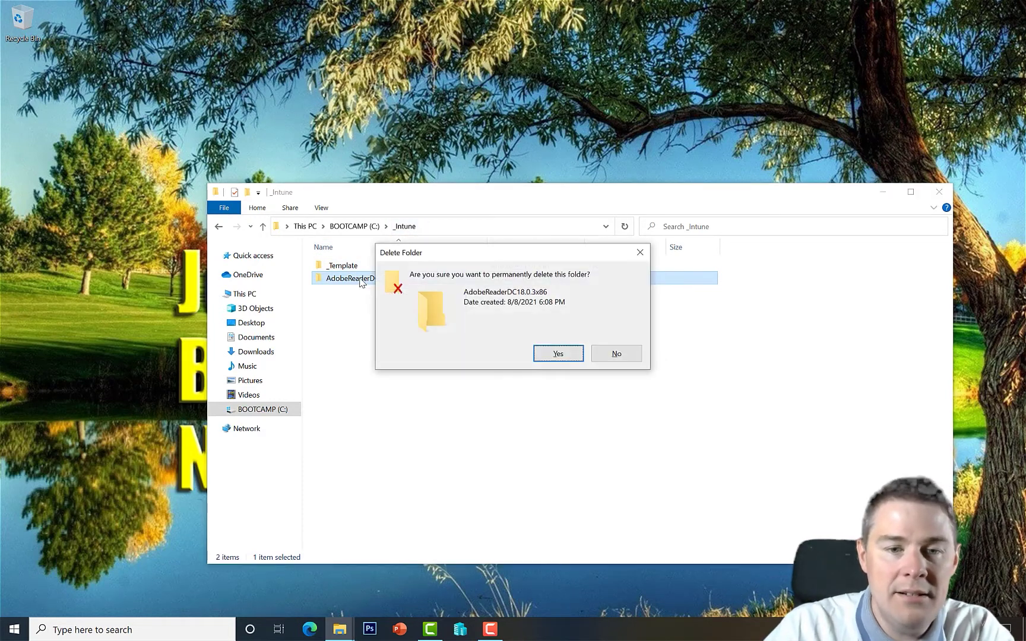
{"action": "left_click", "coordinate": [557, 354]}
{"action": "double_click", "coordinate": [345, 272]}
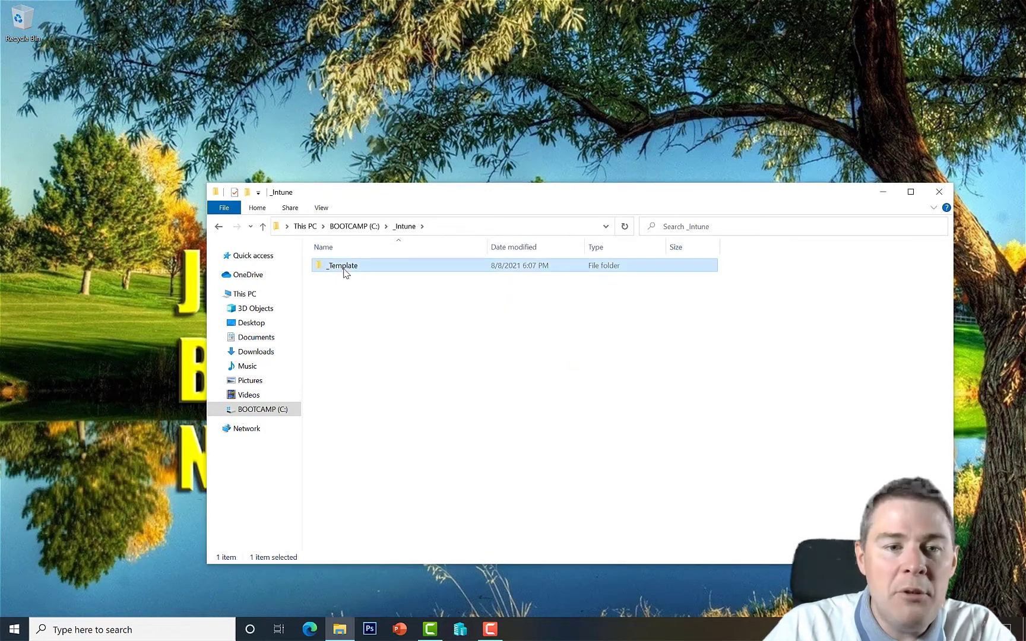